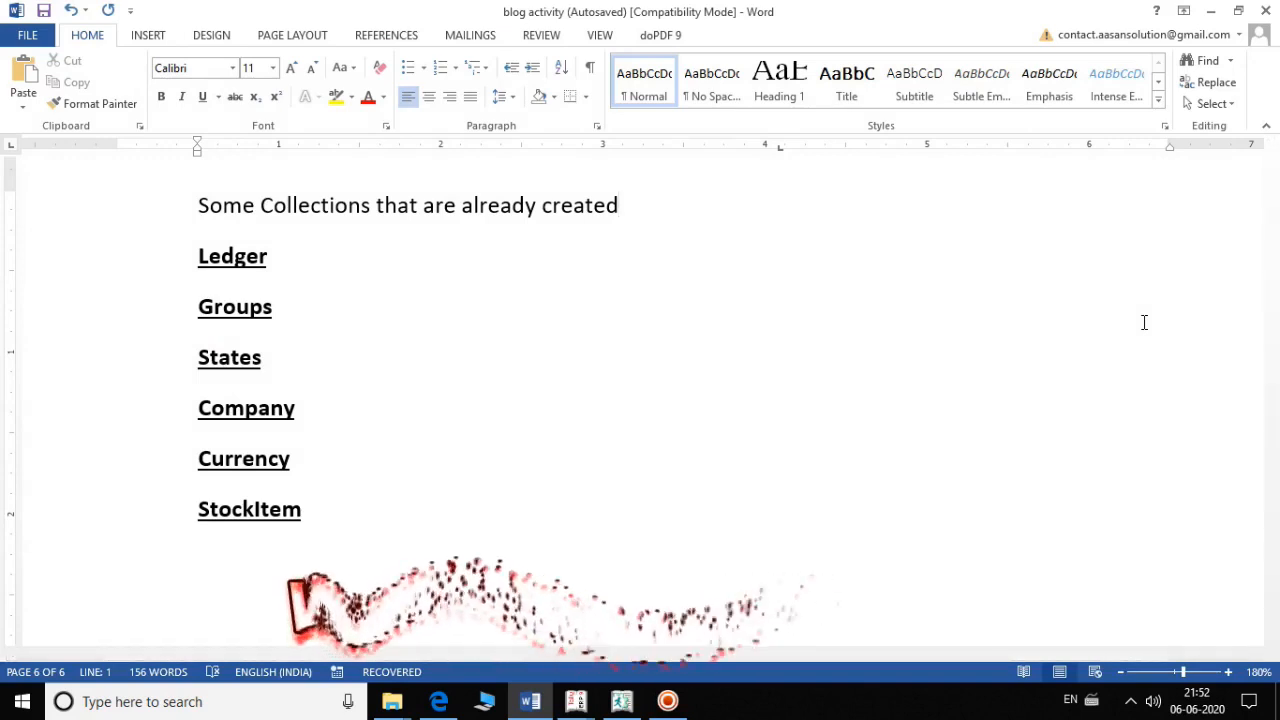
Step: Review the list of already created collections in the document, from Ledger through Groups, States, Company, Currency and StockItem
left_click_drag(198, 256, 310, 499)
left_click(282, 258)
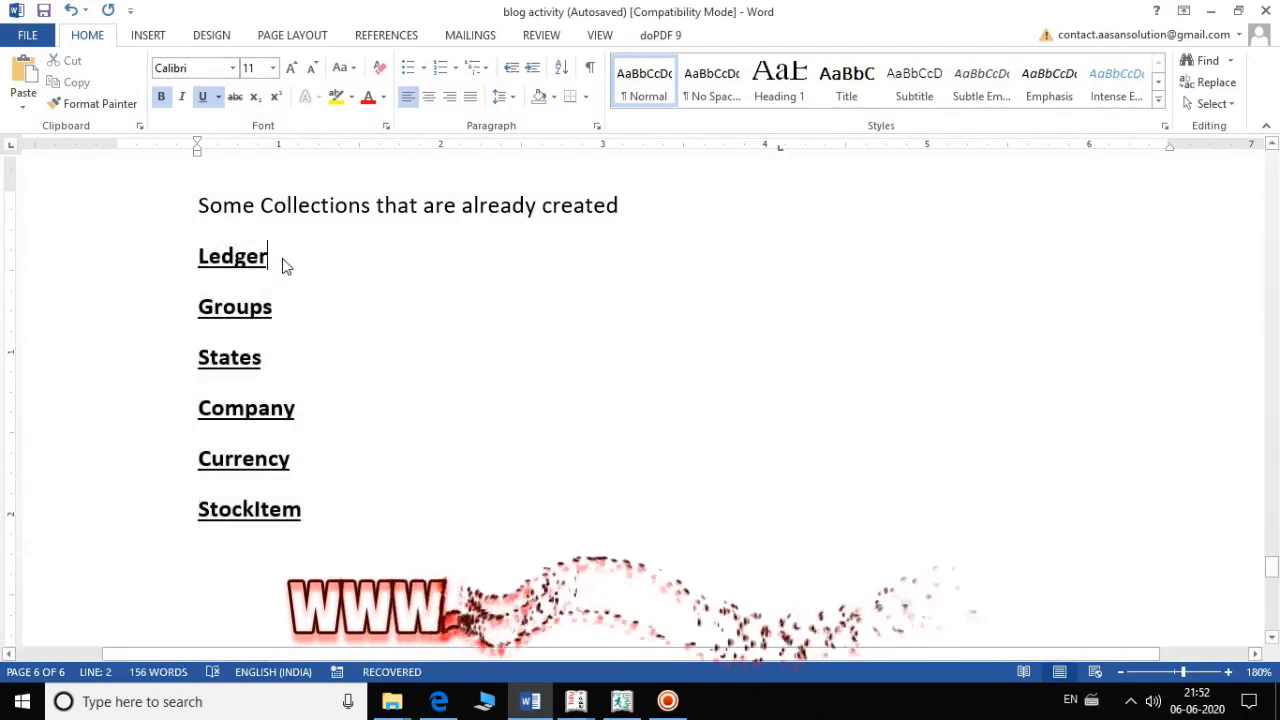
left_click_drag(197, 257, 286, 268)
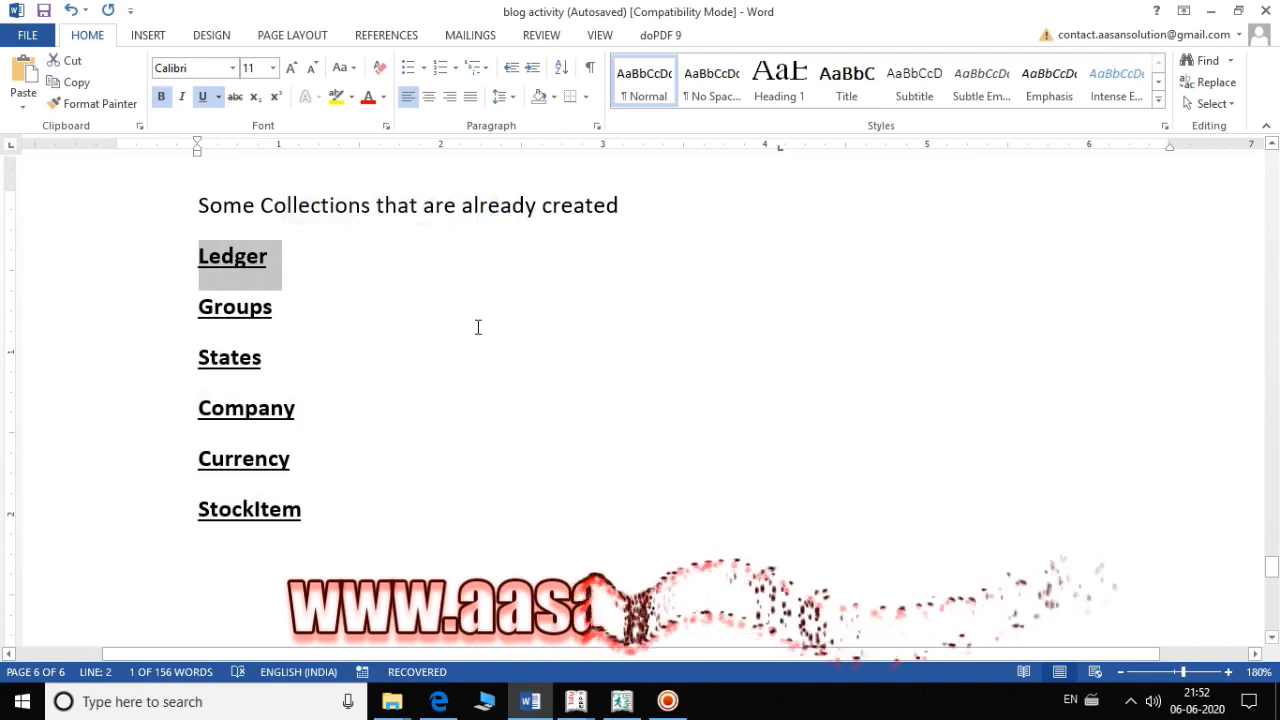
left_click_drag(180, 305, 281, 507)
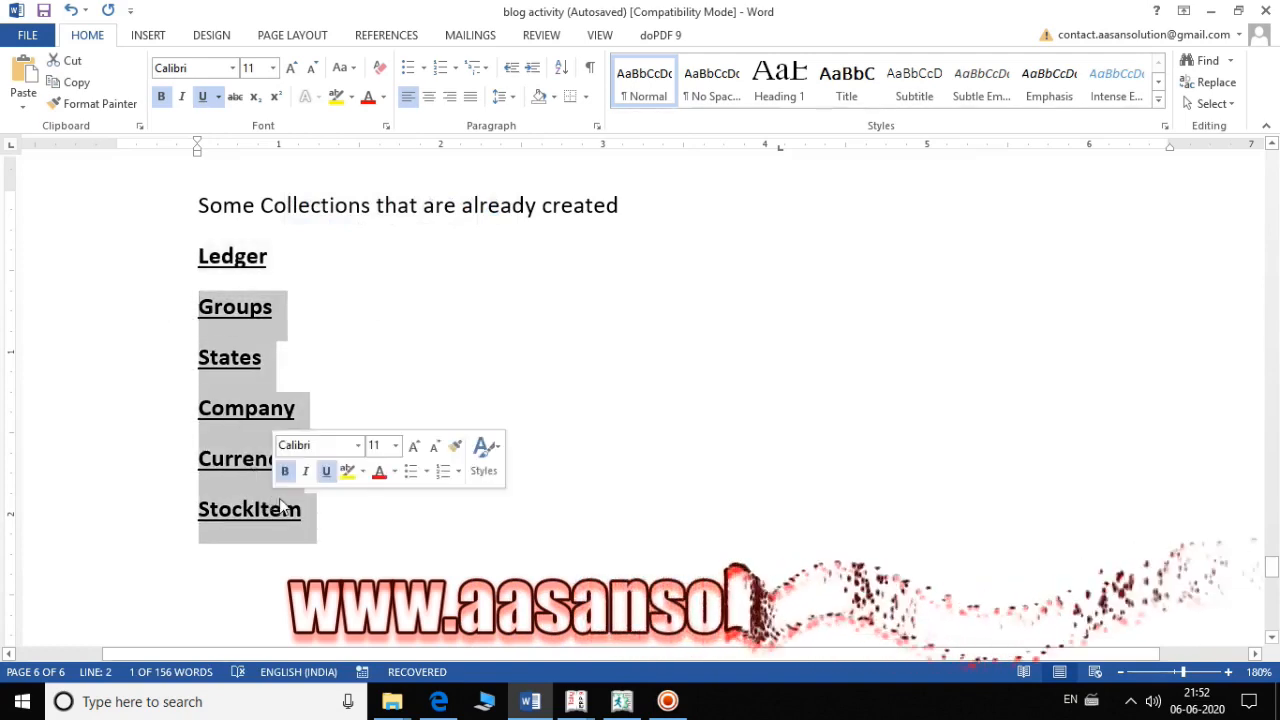
left_click(306, 245)
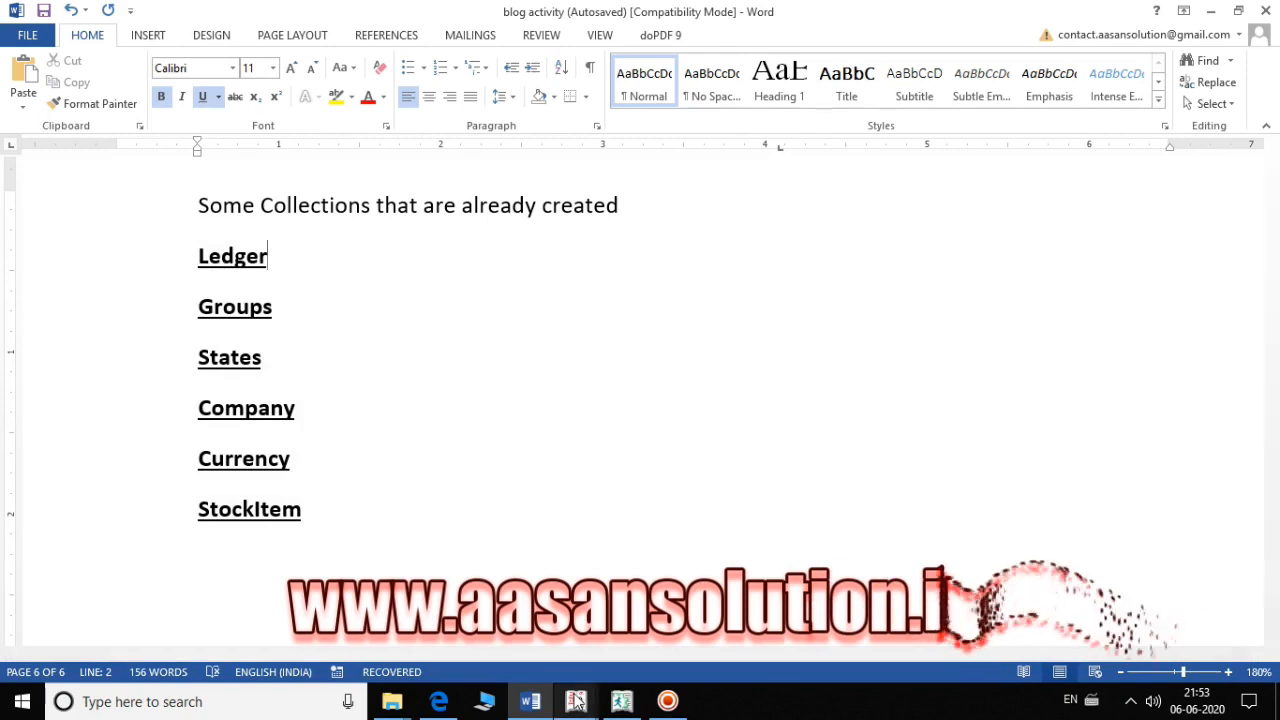
Step: Switch to the second Tally.ERP 9 window, showing the Gateway of Tally, and maximize it
mouse_move(577, 701)
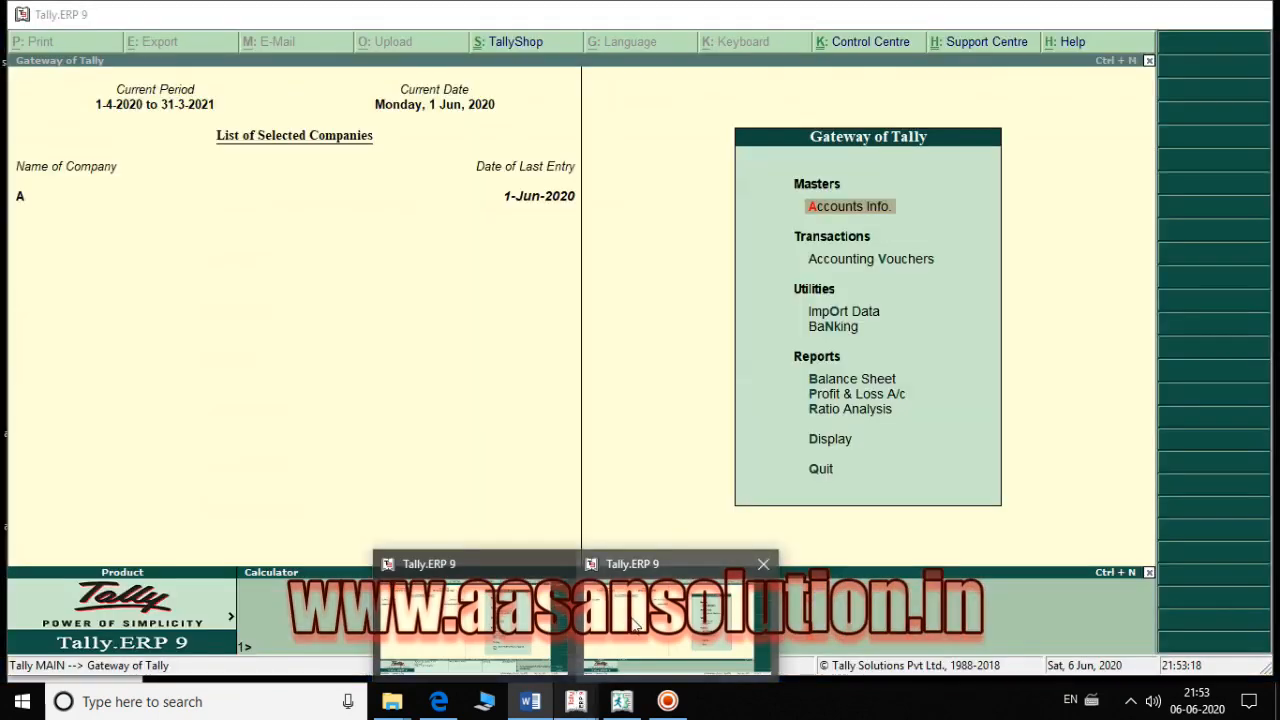
left_click(632, 625)
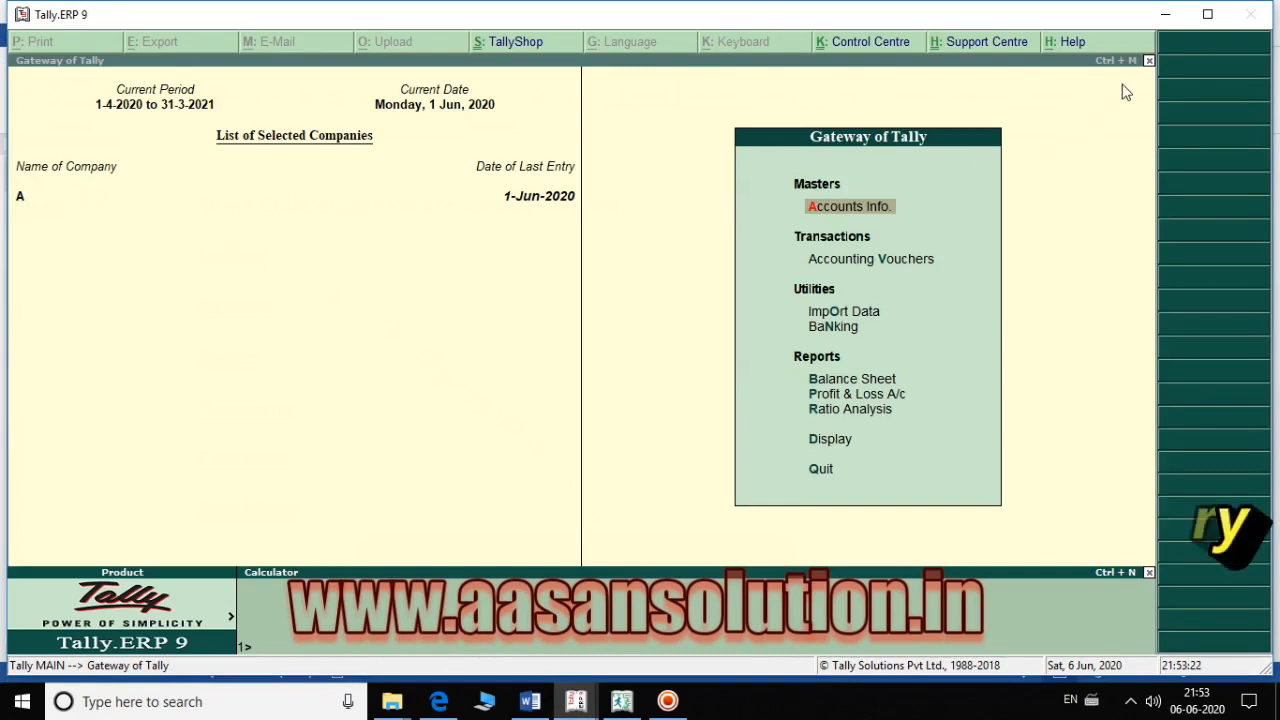
left_click(1190, 27)
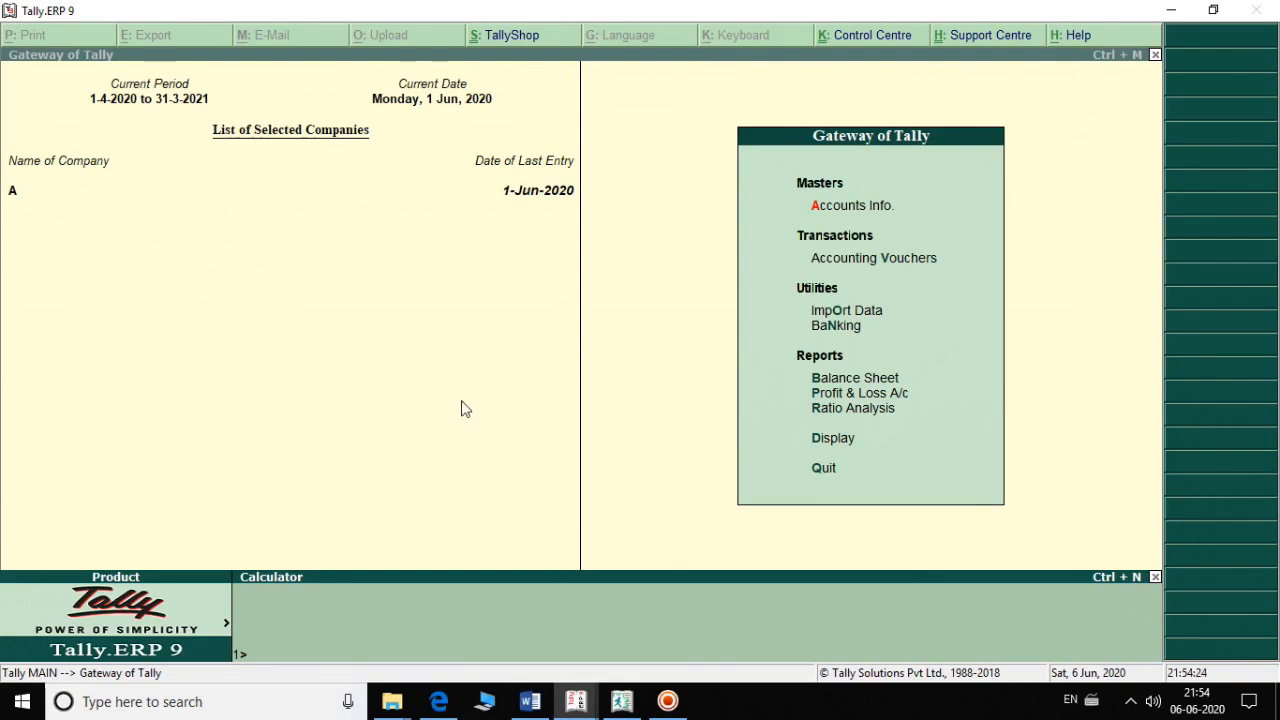
Step: Check the Ledger collection name in Word and run the query "select * from ledger" in the calculator of Tally.ERP 9
left_click(530, 701)
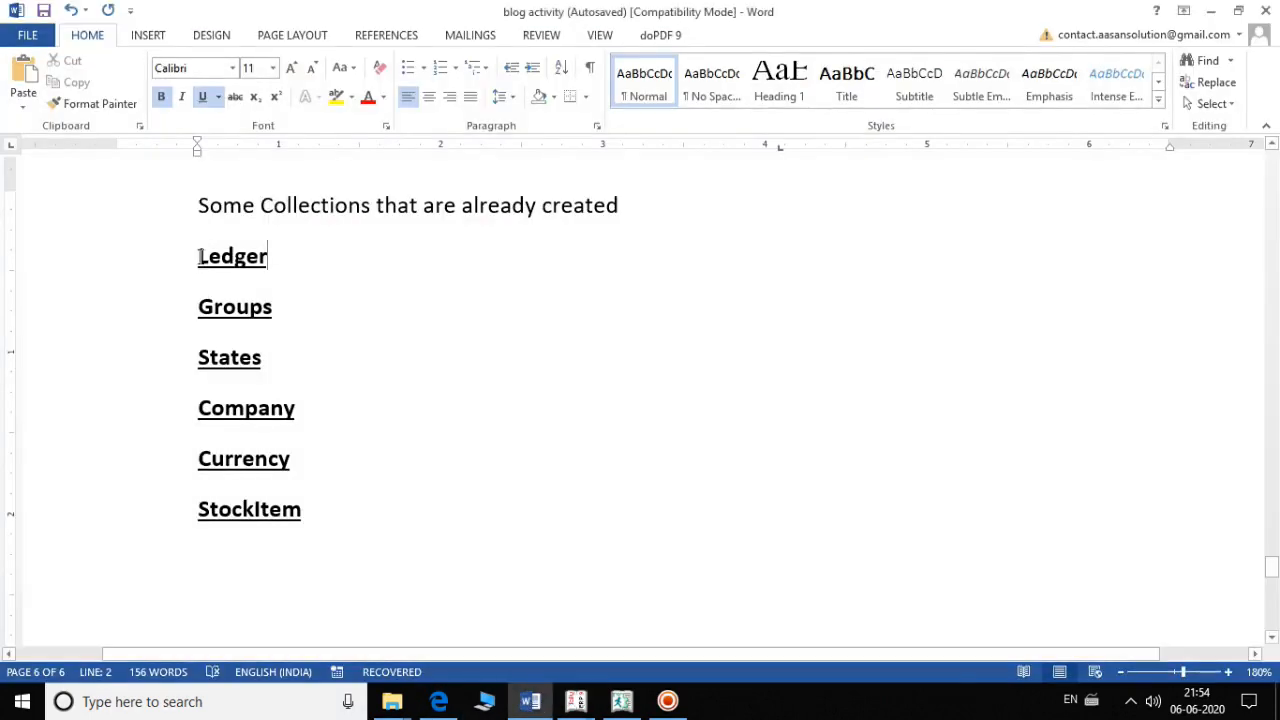
left_click(573, 704)
left_click(651, 640)
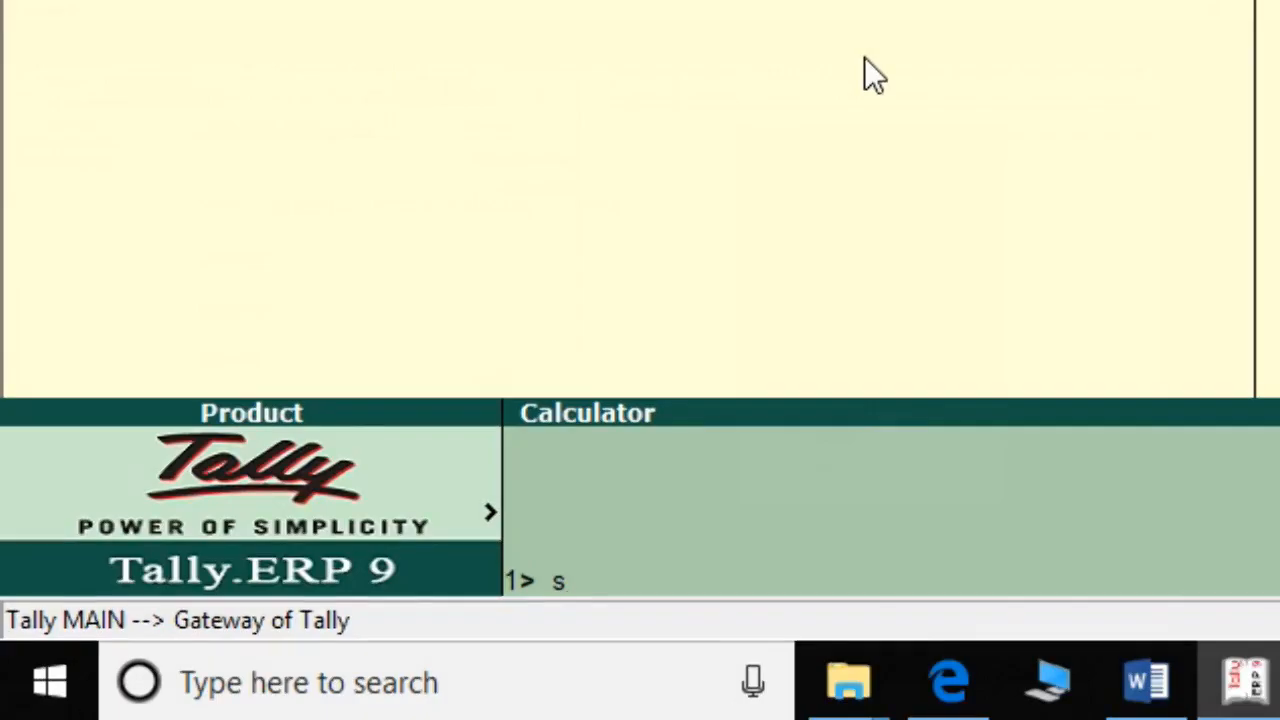
type("elect")
type(" 9")
key("BackSpace")
type("*")
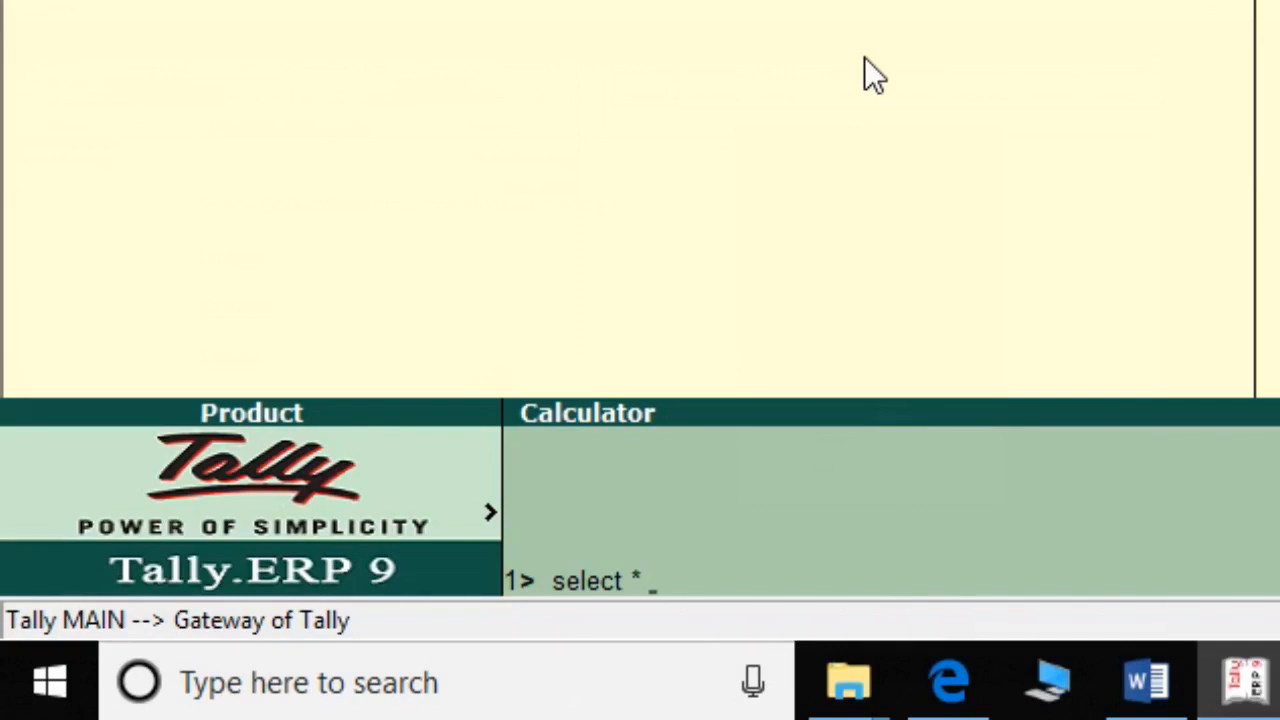
type("from ledger")
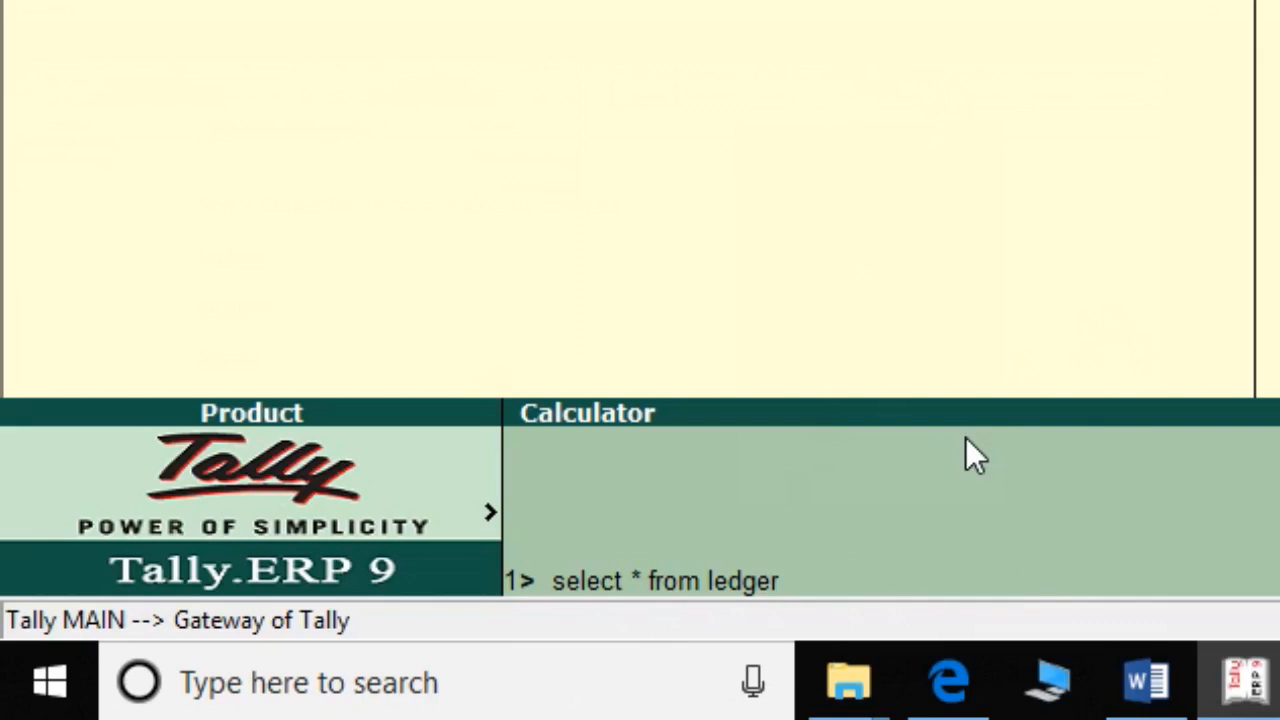
key("Return")
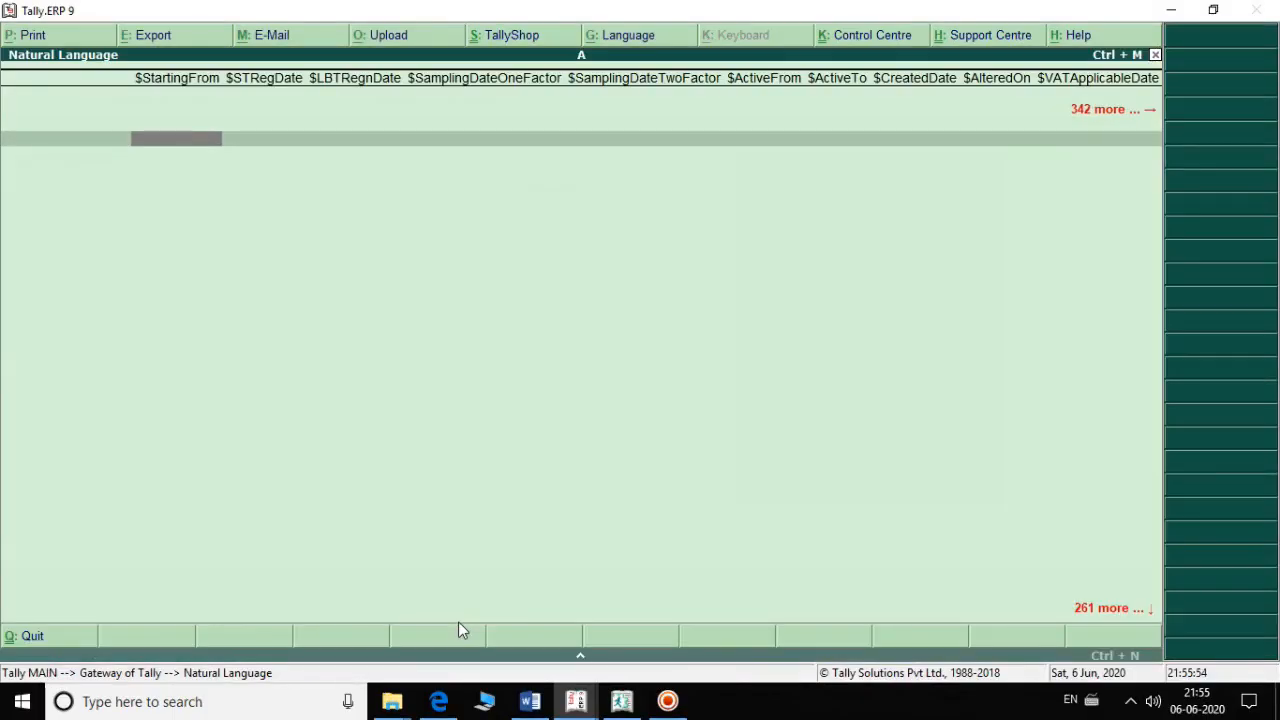
Step: Examine the Ledger query's method columns from $StartingFrom through the date, state, tax number and country fields to $ExciseRange
key("Right")
key("Right")
key("Right")
key("Right")
key("Right")
key("Right")
key("Right")
key("Right")
key("Right")
key("Right")
key("Right")
key("Right")
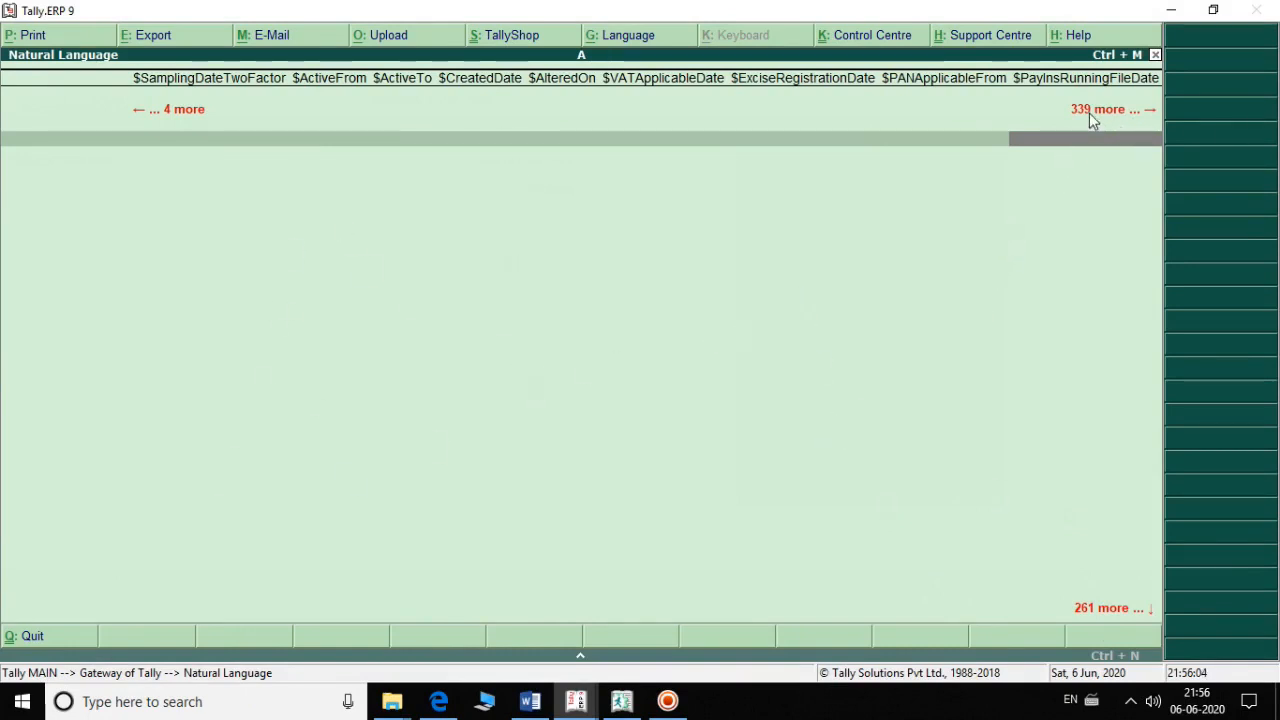
key("Right")
key("Right")
key("Right")
key("Right")
key("Right")
key("Right")
key("Right")
key("Right")
key("Right")
key("Right")
key("Right")
key("Right")
key("Right")
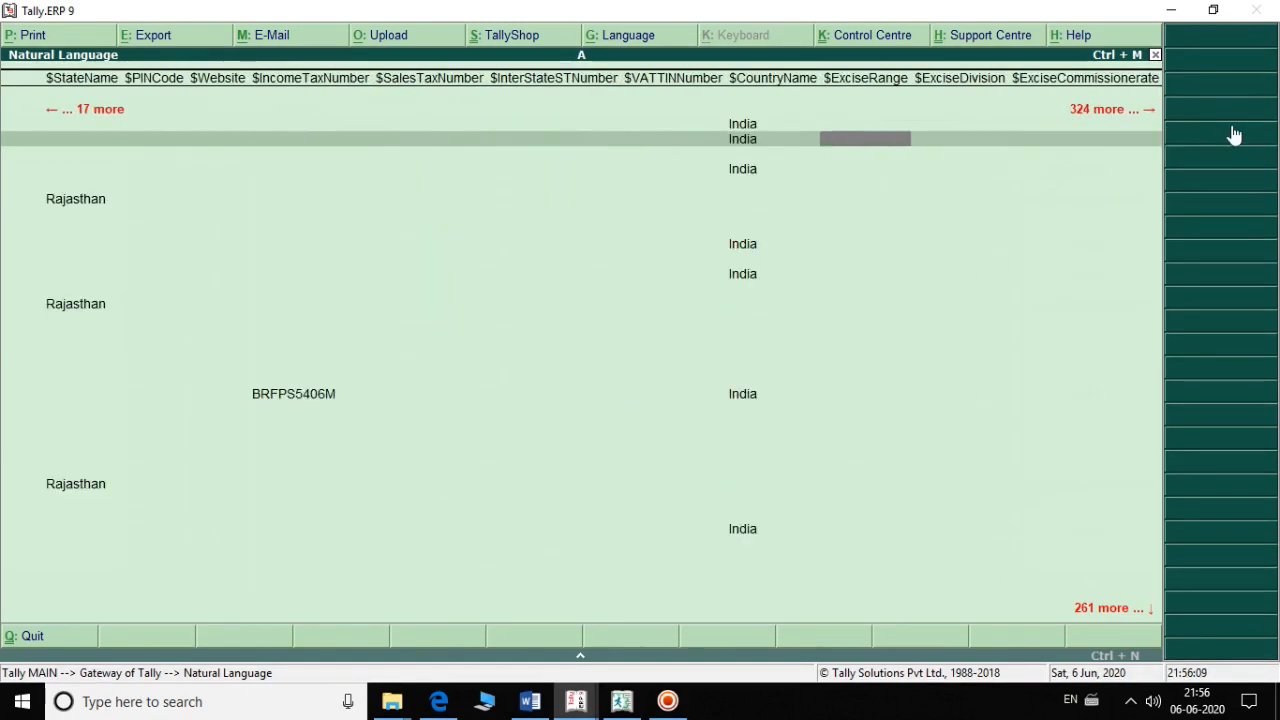
Step: Go back over the Ledger columns to review the $Guid, $CurrencyName, $Email, $StateName and $PINCode data
key("Left")
key("Left")
key("Left")
key("Left")
key("Left")
key("Left")
key("Left")
key("Left")
key("Right")
key("Right")
key("Right")
key("Right")
key("Right")
key("Right")
key("Right")
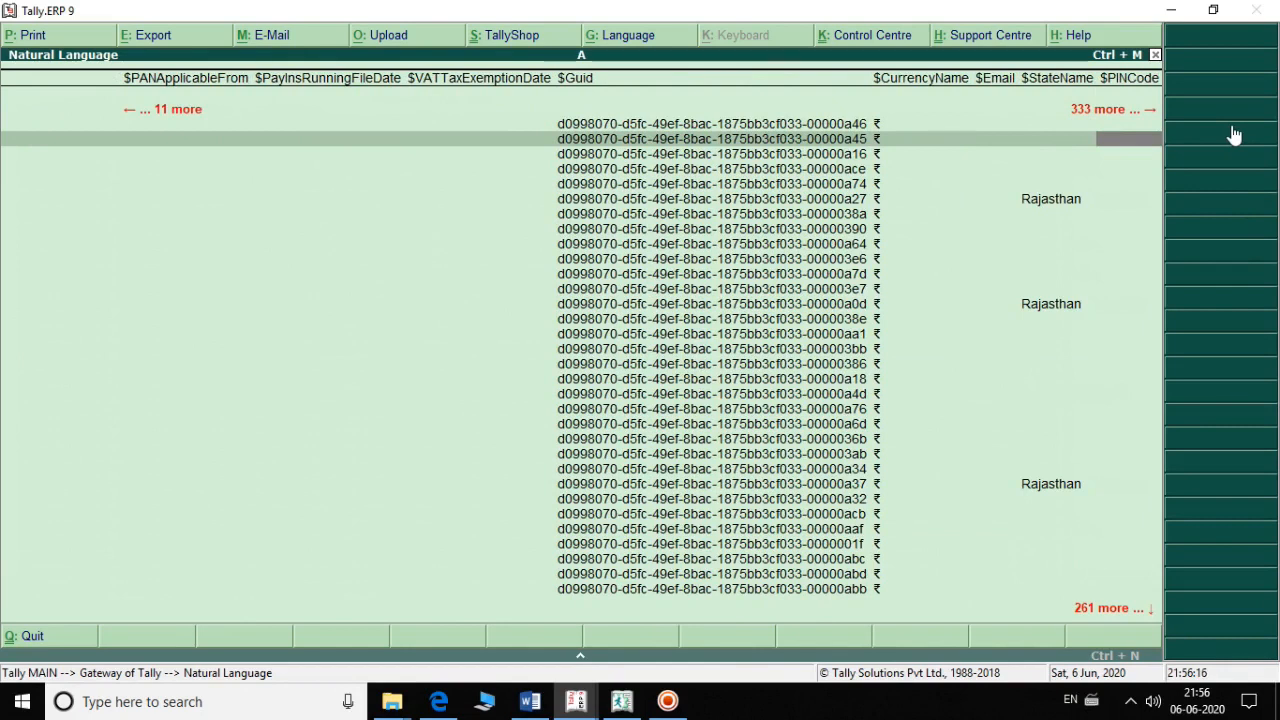
Step: Review the Ledger methods beyond $PINCode, covering the tax, excise, LBT, bank and business type columns up to $EMailCC
key("Right")
key("Right")
key("Right")
key("Right")
key("Right")
key("Right")
key("Right")
key("Right")
key("Right")
key("Right")
key("Right")
key("Right")
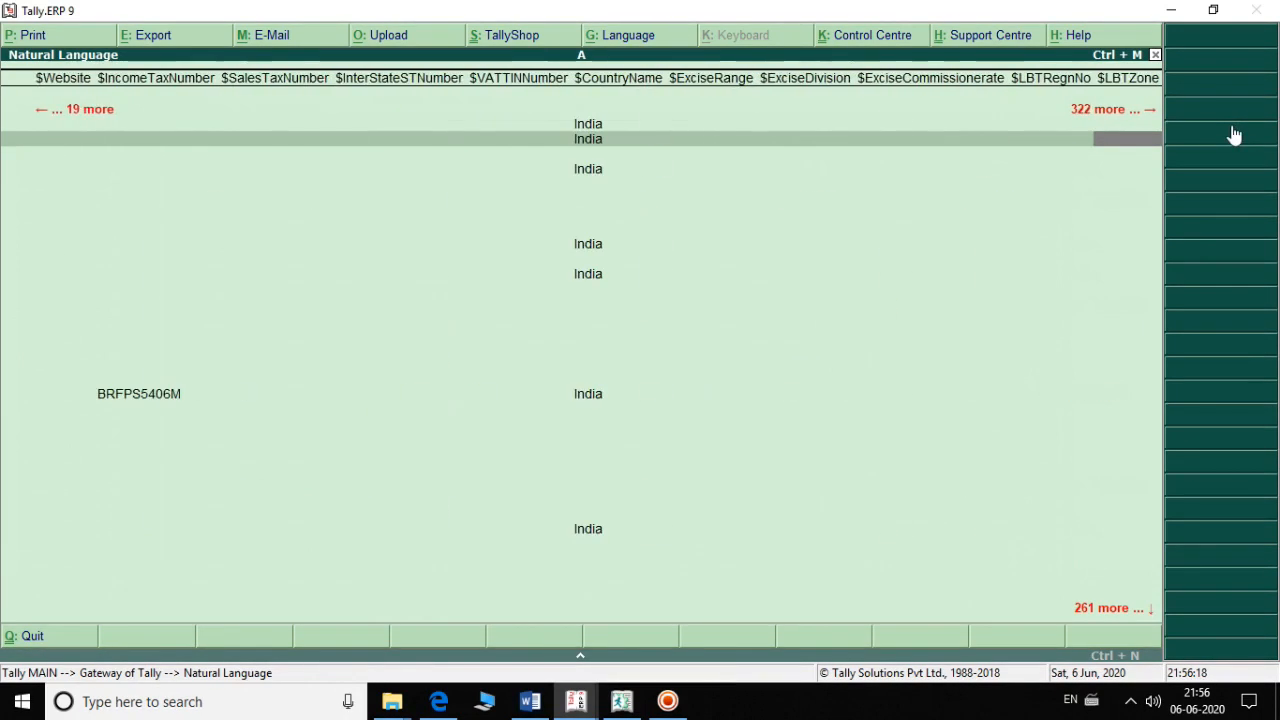
key("Right")
key("Right")
key("Right")
key("Right")
key("Right")
key("Right")
key("Right")
key("Right")
key("Right")
key("Right")
key("Right")
key("Right")
key("Right")
key("Right")
key("Right")
key("Right")
key("Right")
key("Right")
key("Right")
key("Right")
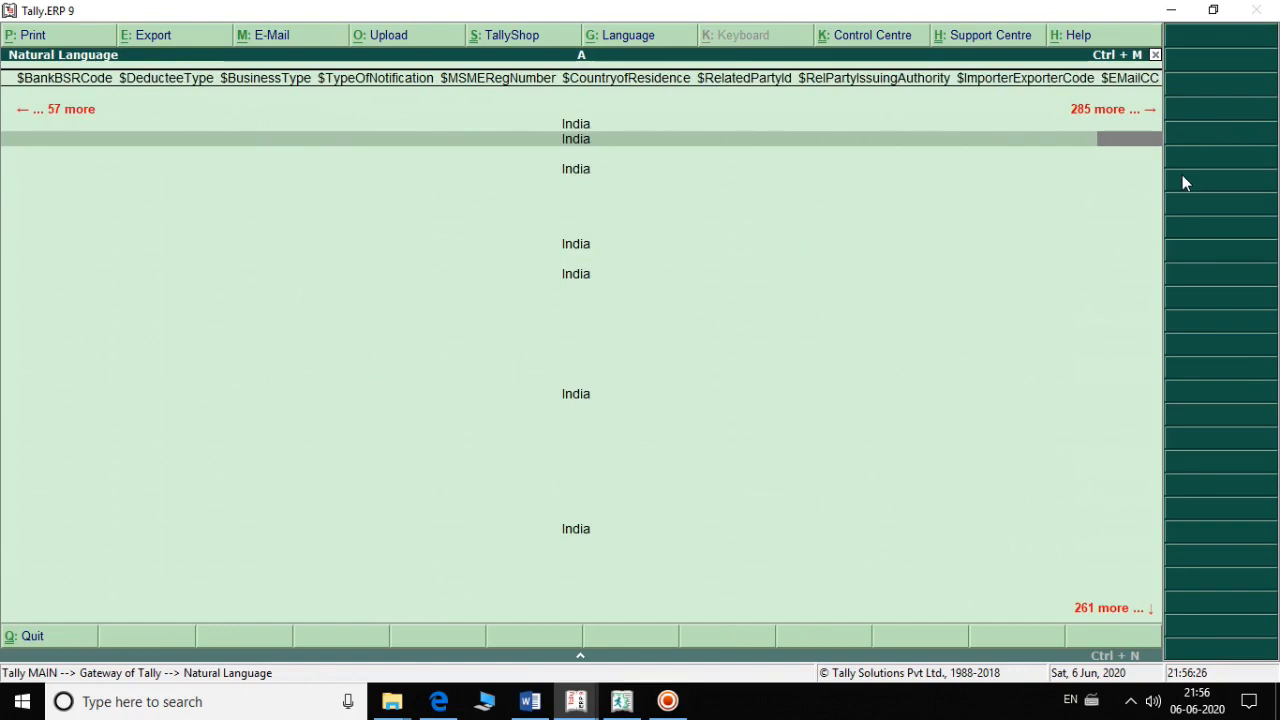
Step: Examine the Ledger's GST, payroll, excise and TDS method columns, from beyond $EMailCC to $DeducteeReference
key("Right")
key("Right")
key("Right")
key("Right")
key("Right")
key("Right")
key("Right")
key("Right")
key("Right")
key("Right")
key("Right")
key("Right")
key("Right")
key("Right")
key("Right")
key("Right")
key("Right")
key("Right")
key("Right")
key("Right")
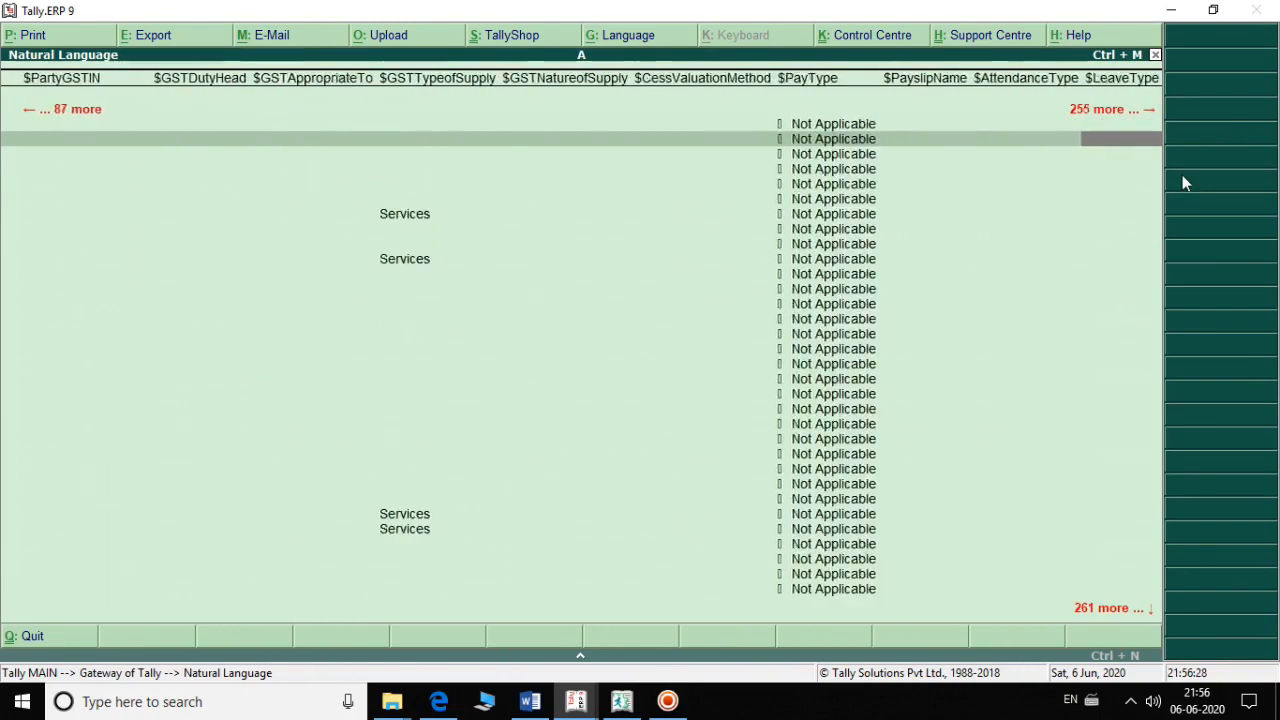
key("Right")
key("Right")
key("Right")
key("Right")
key("Right")
key("Right")
key("Right")
key("Right")
key("Right")
key("Right")
key("Right")
key("Right")
key("Right")
key("Right")
key("Right")
key("Right")
key("Right")
key("Right")
key("Right")
key("Right")
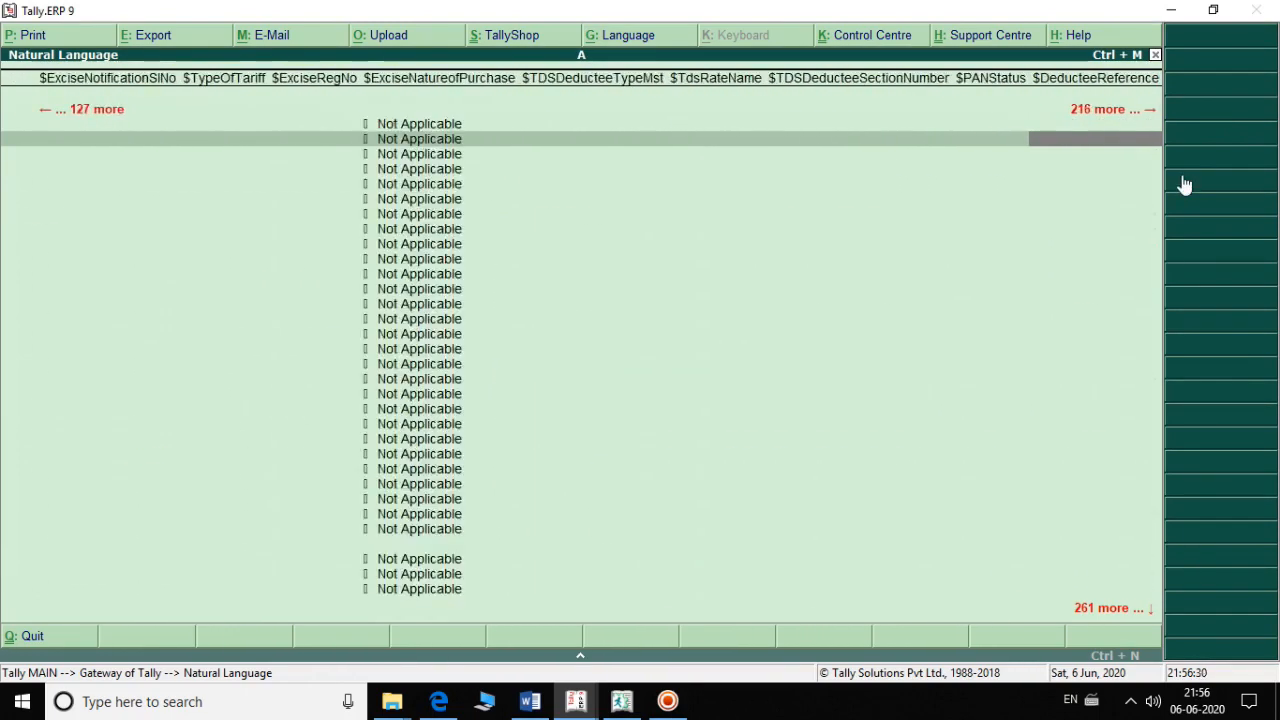
Step: Review the Ledger's payment product code and file location method columns as far as $NewIMFLocation
key("Right")
key("Right")
key("Right")
key("Right")
key("Right")
key("Right")
key("Right")
key("Right")
key("Right")
key("Right")
key("Right")
key("Right")
key("Right")
key("Right")
key("Right")
key("Right")
key("Right")
key("Right")
key("Right")
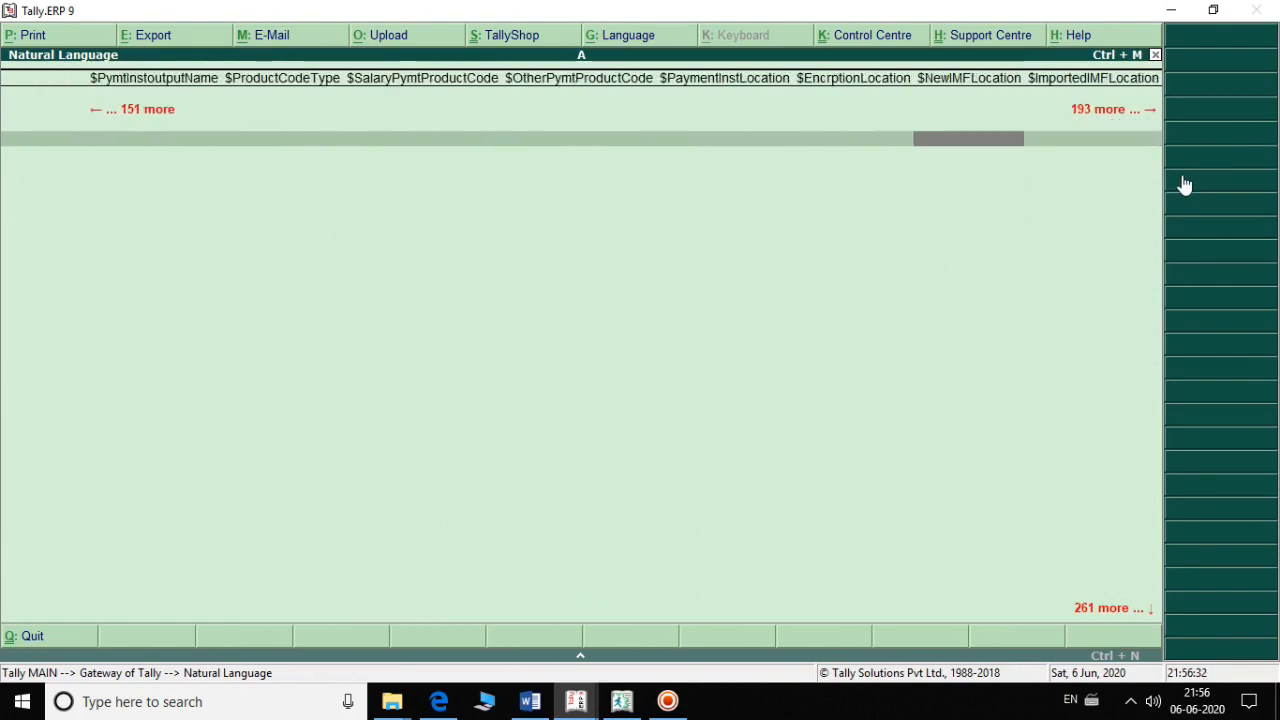
Step: Go back through the Ledger columns to the excise and service tax methods, as far as $ServiceCategory
key("Left")
key("Left")
key("Left")
key("Left")
key("Left")
key("Left")
key("Left")
key("Left")
key("Left")
key("Left")
key("Left")
key("Left")
key("Left")
key("Left")
key("Left")
key("Left")
key("Left")
key("Left")
key("Left")
key("Left")
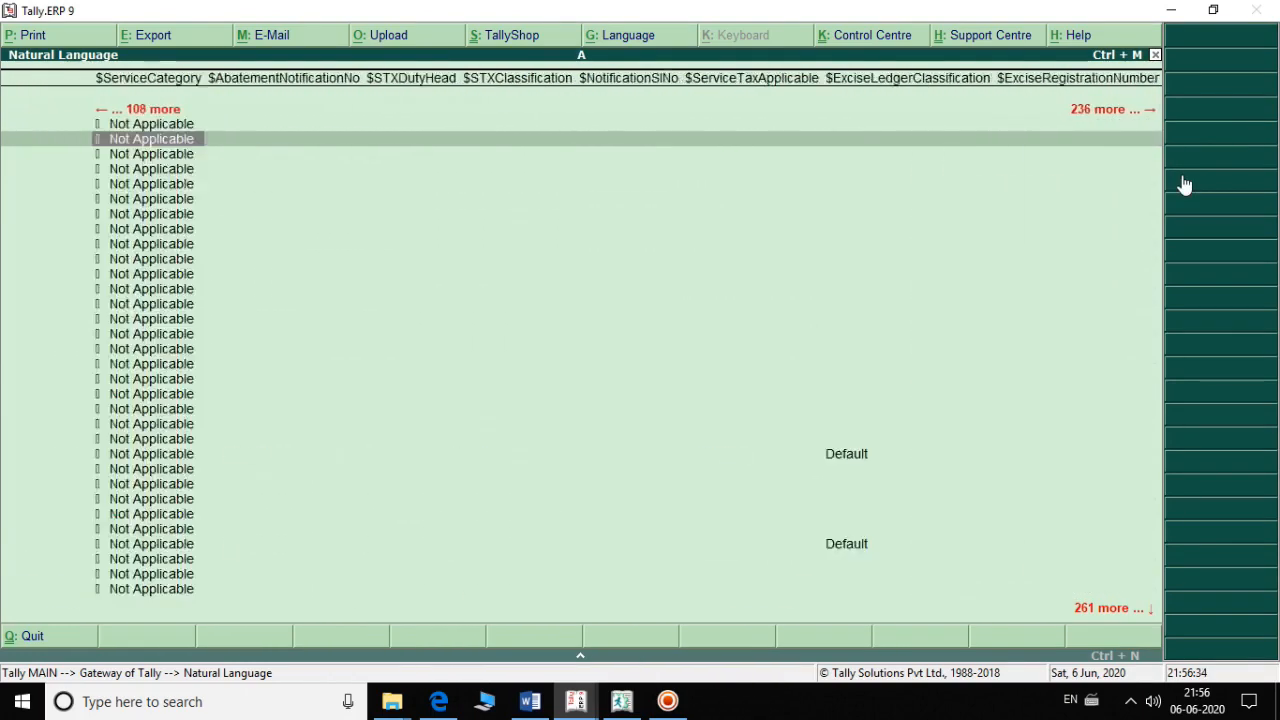
Step: Go back through the Ledger columns from $ServiceCategory to the first date method, $StartingFrom
key("Left")
key("Left")
key("Left")
key("Left")
key("Left")
key("Left")
key("Left")
key("Left")
key("Left")
key("Left")
key("Left")
key("Left")
key("Left")
key("Left")
key("Left")
key("Left")
key("Left")
key("Left")
key("Left")
key("Left")
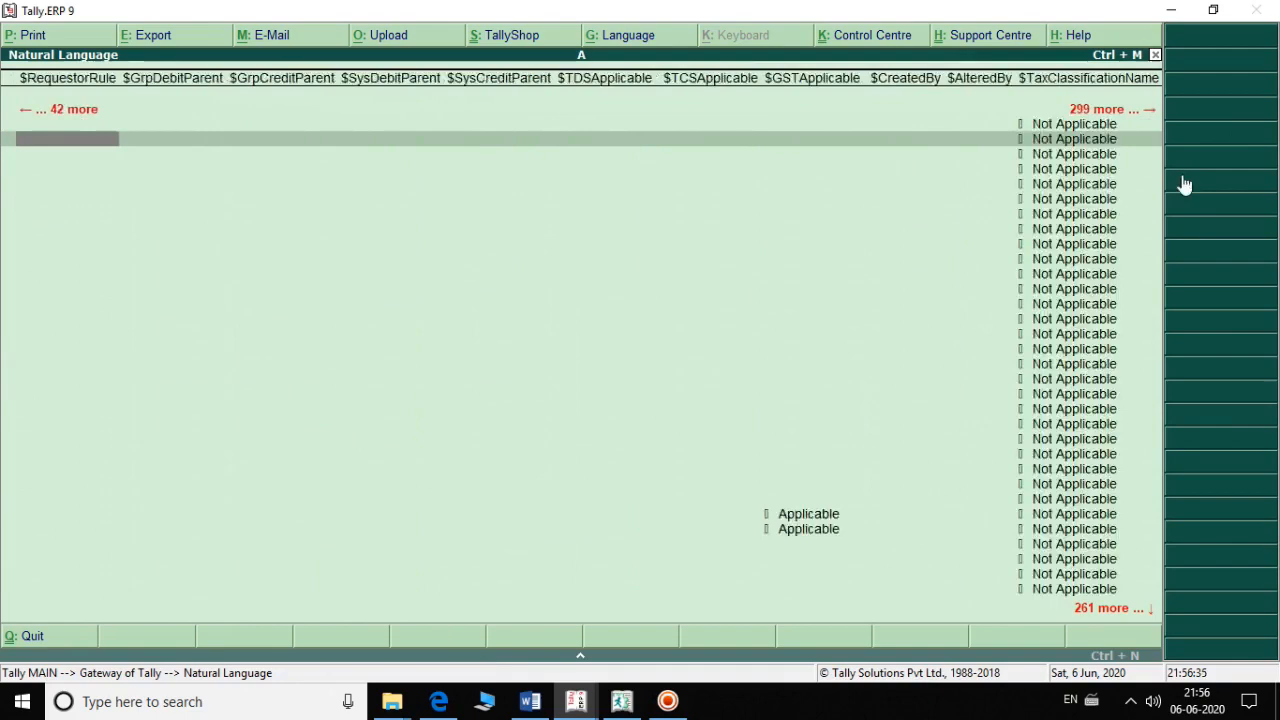
key("Left")
key("Left")
key("Left")
key("Left")
key("Left")
key("Left")
key("Left")
key("Left")
key("Left")
key("Left")
key("Left")
key("Left")
key("Left")
key("Left")
key("Left")
key("Left")
key("Left")
key("Left")
key("Left")
key("Left")
Step: Review the Ledger's date method columns from $STRegDate to $VATTaxExemptionDate
key("Right")
key("Right")
key("Right")
key("Right")
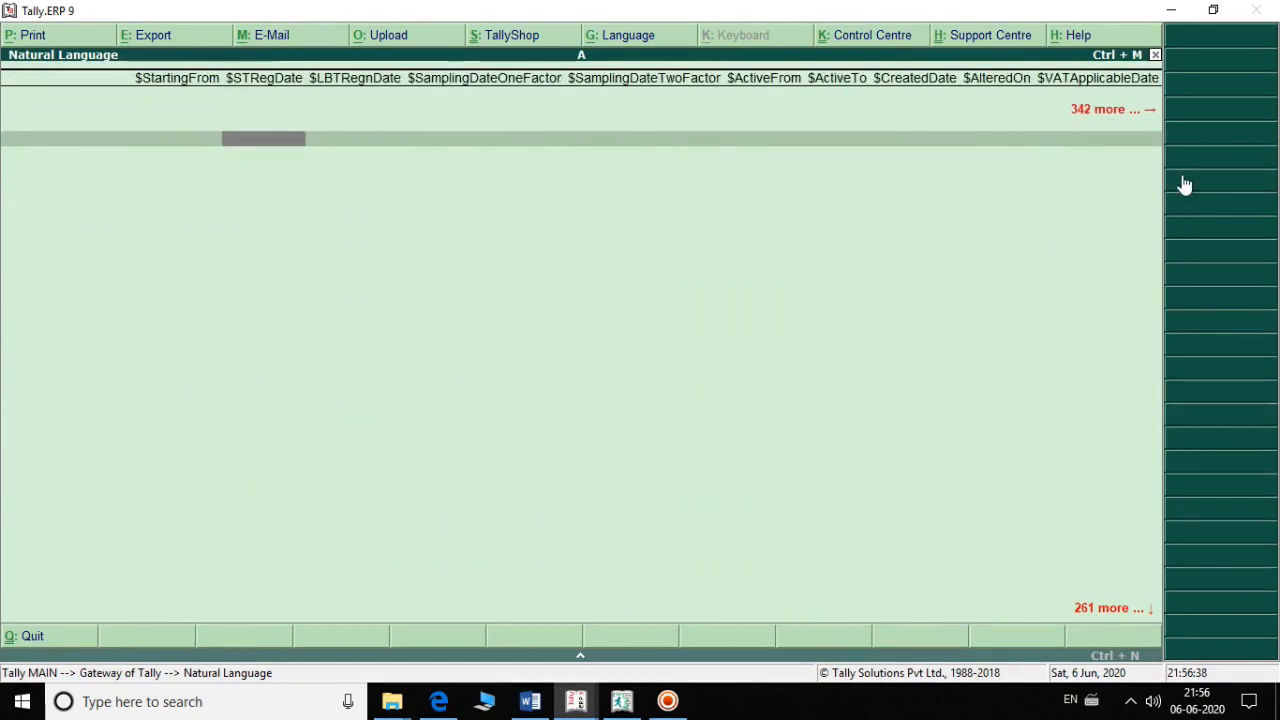
key("Right")
key("Right")
key("Right")
key("Right")
key("Right")
key("Right")
key("Right")
key("Right")
key("Right")
key("Right")
key("Right")
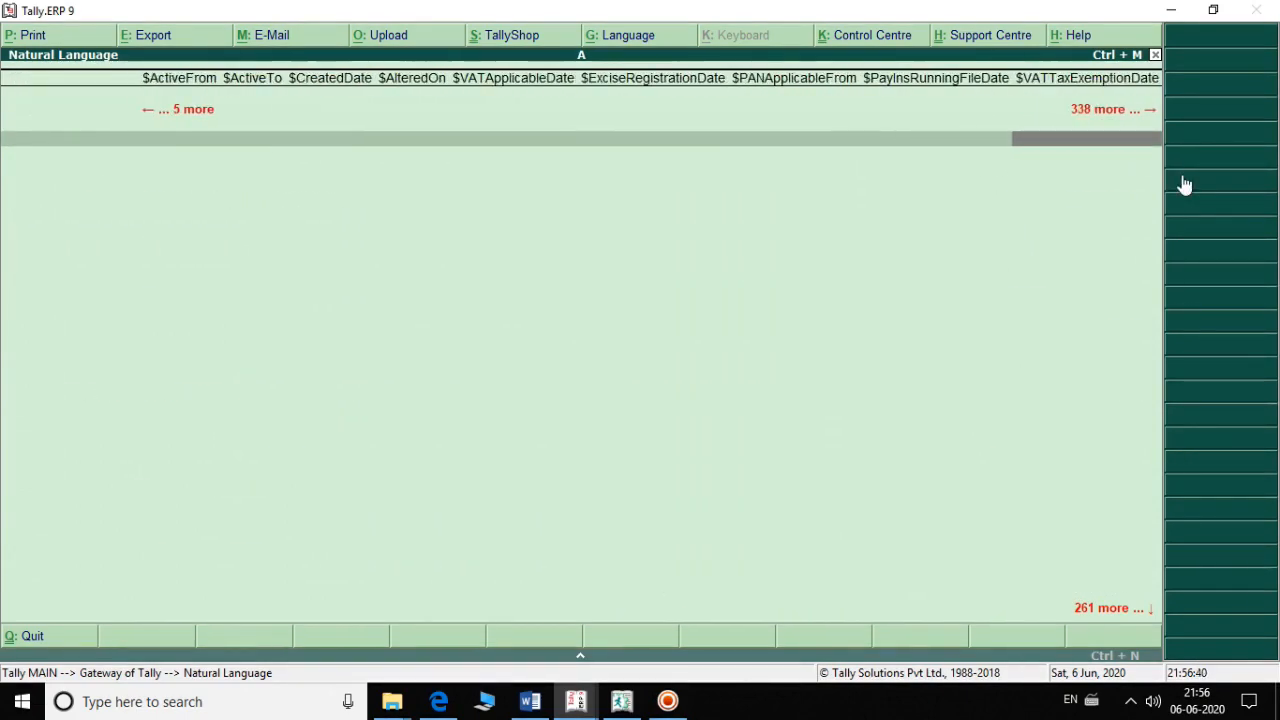
Step: Examine the Ledger's identity, currency, contact and tax number columns from $Guid to $InterStateSTNumber
key("Right")
key("Right")
key("Right")
key("Right")
key("Right")
key("Right")
key("Right")
key("Right")
key("Right")
key("Right")
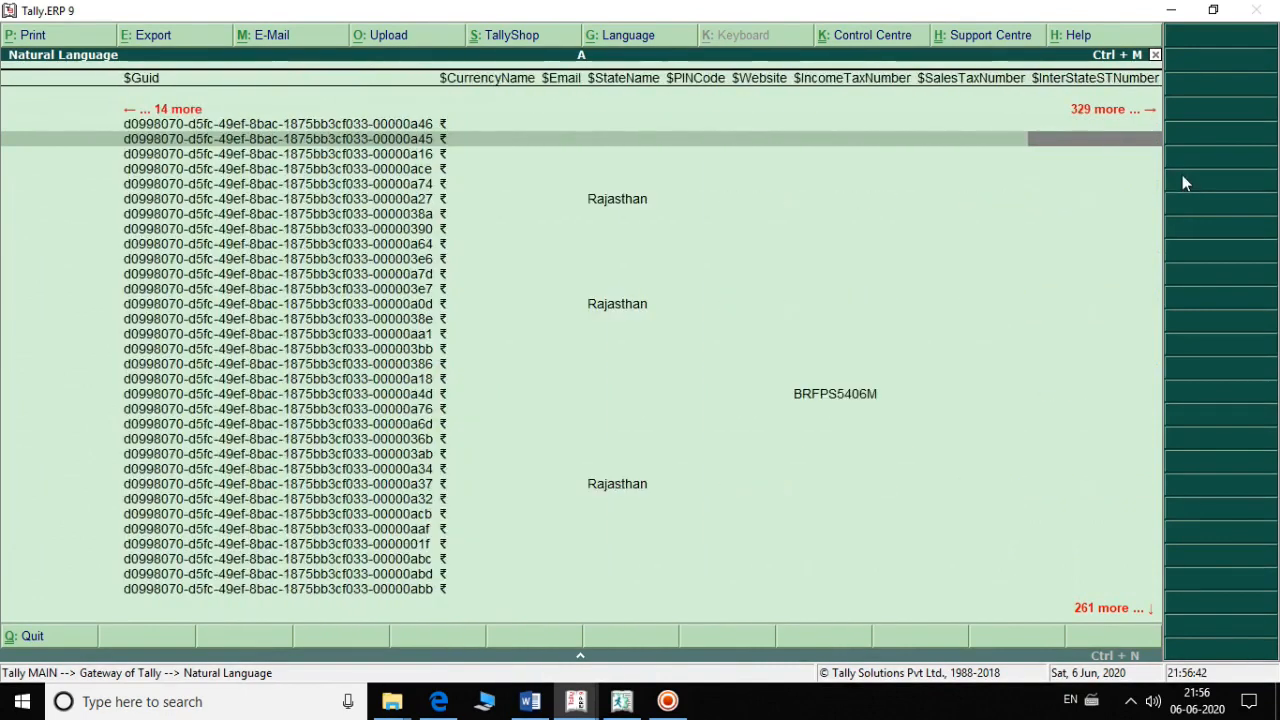
Step: Review the Ledger columns from $VATTINNumber to $SamplingMethod and select the first record's $Parent value
key("Right")
key("Right")
key("Right")
key("Right")
key("Right")
key("Right")
key("Right")
key("Right")
key("Right")
key("Right")
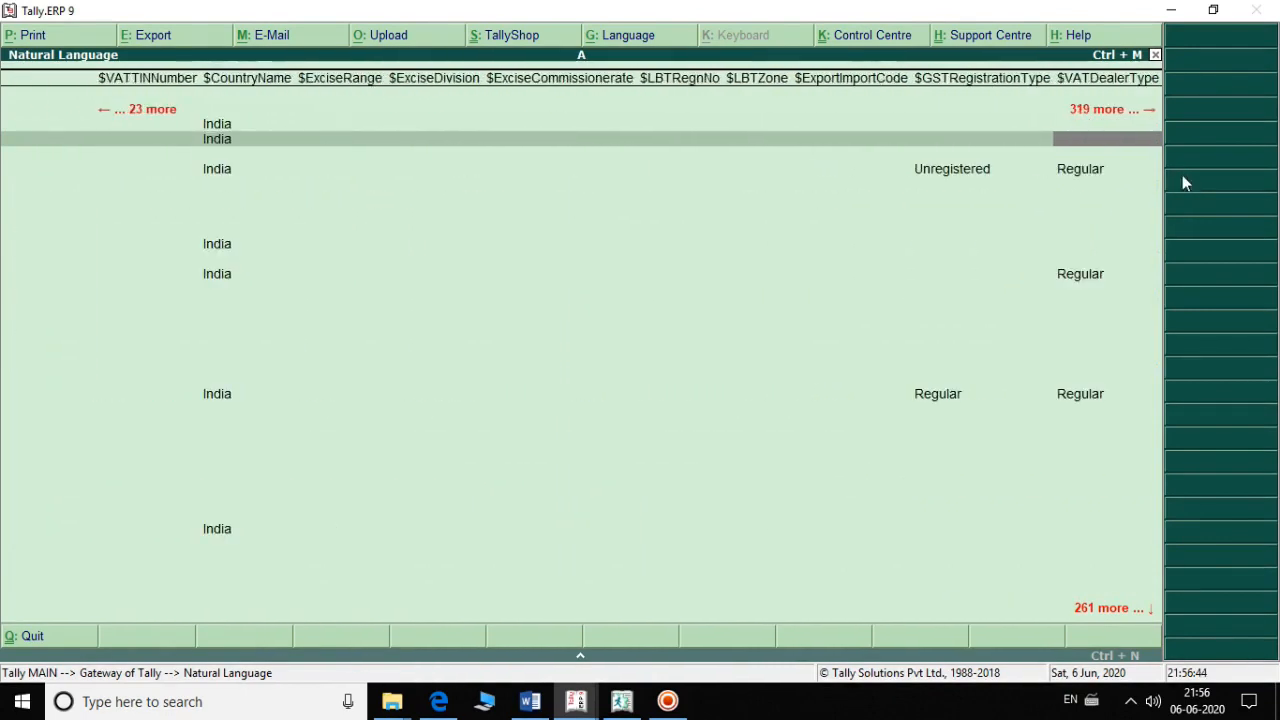
key("Right")
key("Right")
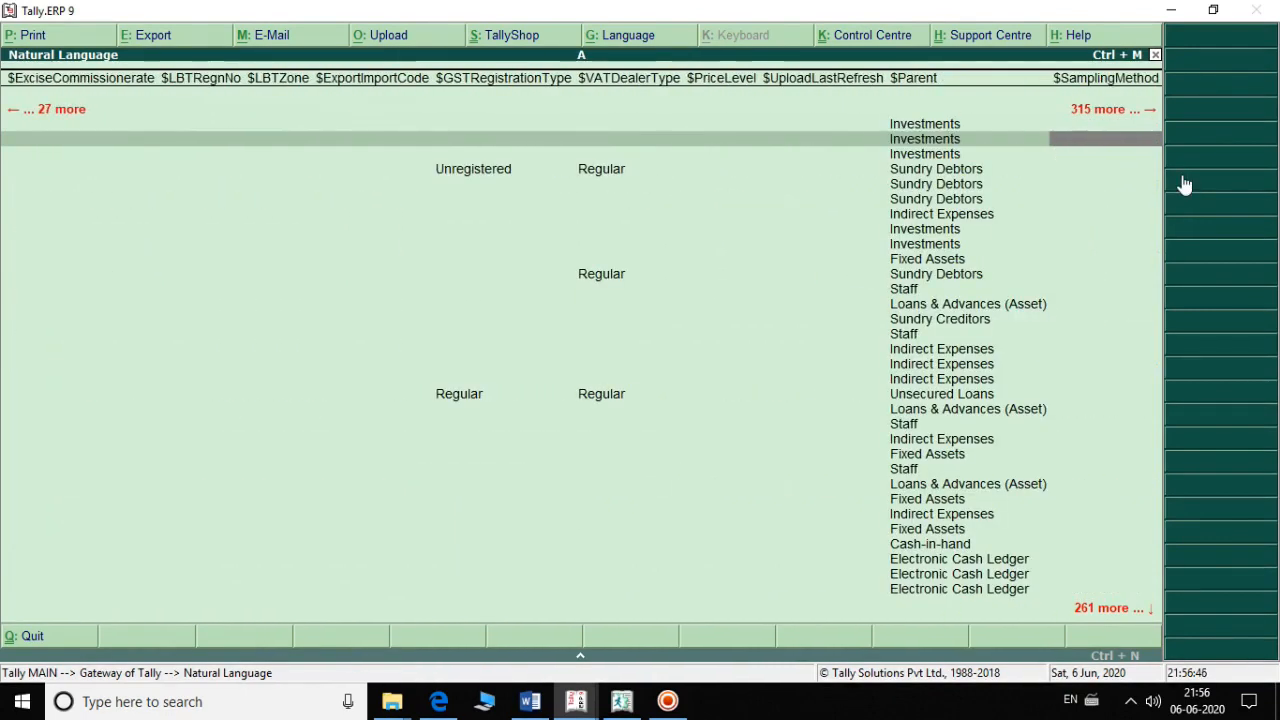
key("Left")
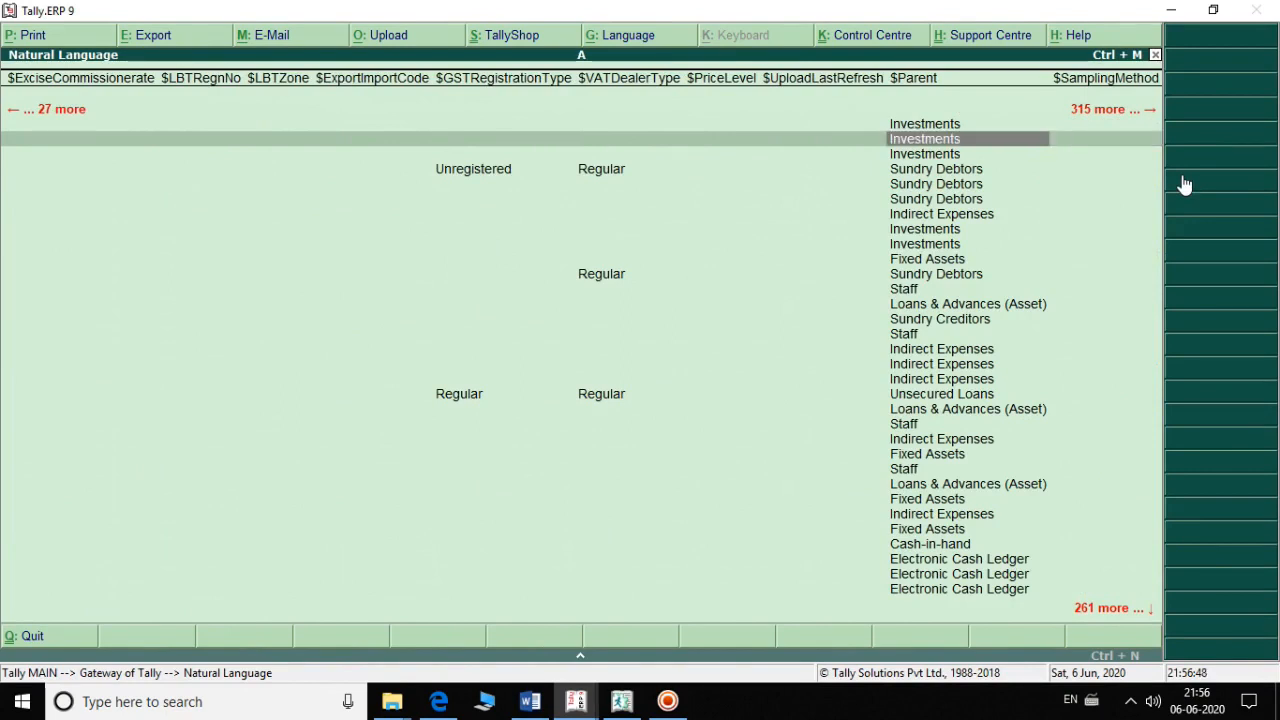
key("Up")
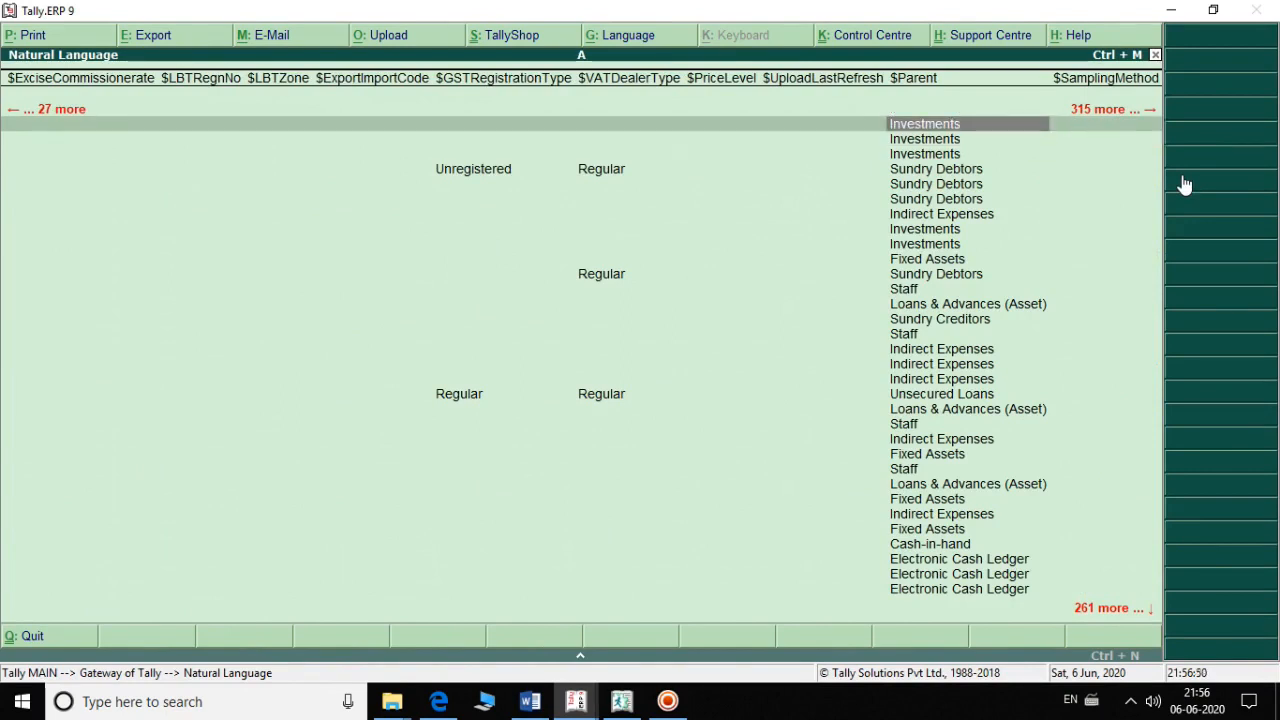
Step: Review the Ledger method columns beyond $Parent, covering the GUID, debit and credit parent, and tax classification columns up to $BankDetails
key("Right")
key("Right")
key("Right")
key("Right")
key("Right")
key("Right")
key("Right")
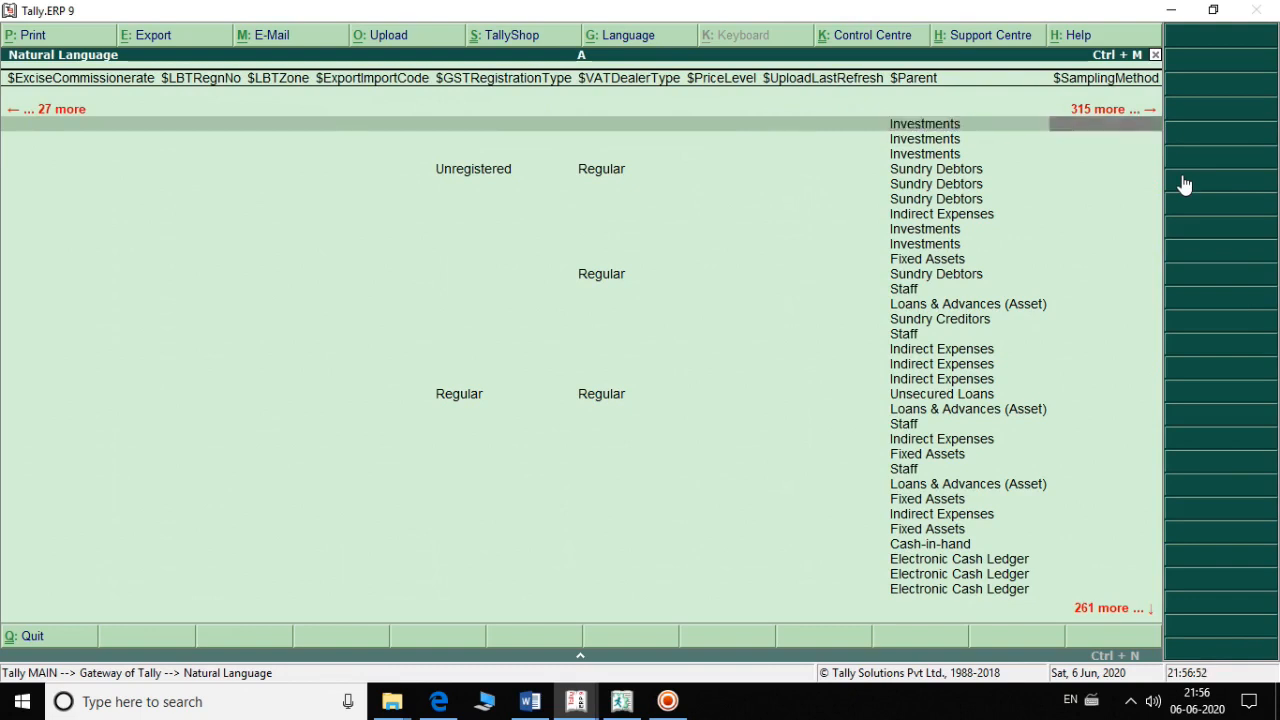
key("Right")
key("Right")
key("Right")
key("Right")
key("Right")
key("Right")
key("Right")
key("Right")
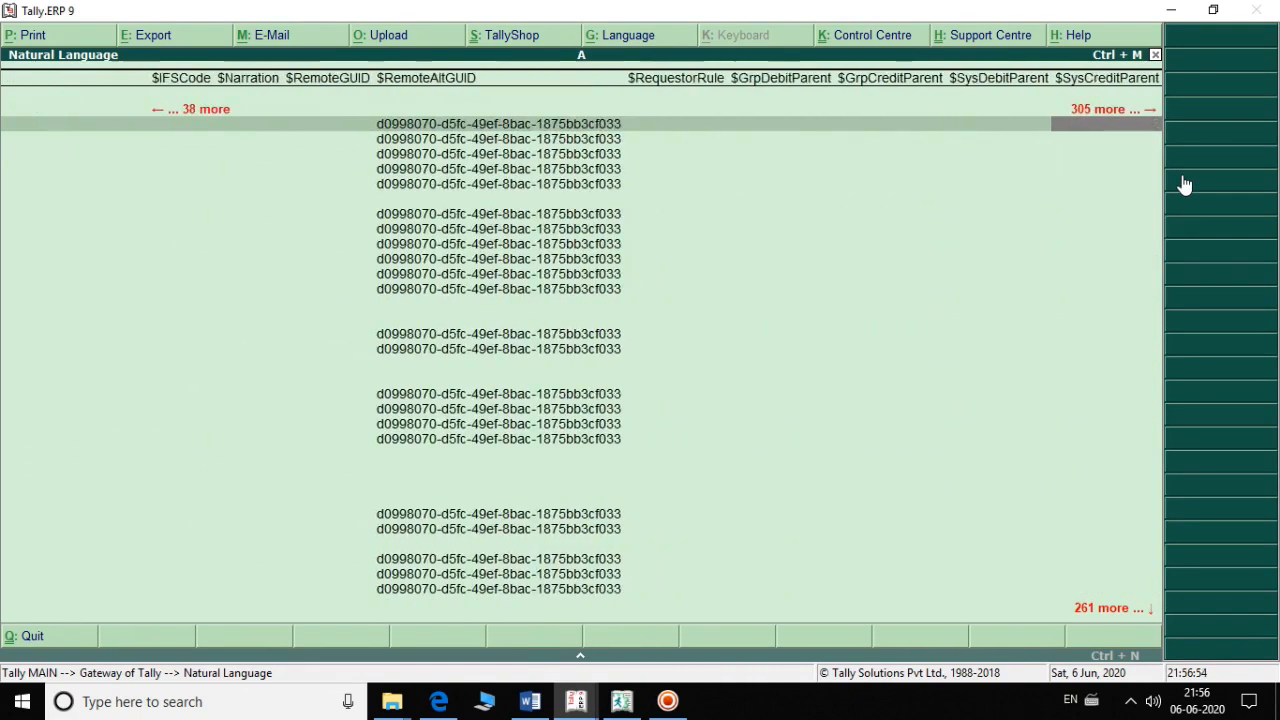
key("Right")
key("Right")
key("Right")
key("Right")
key("Right")
key("Right")
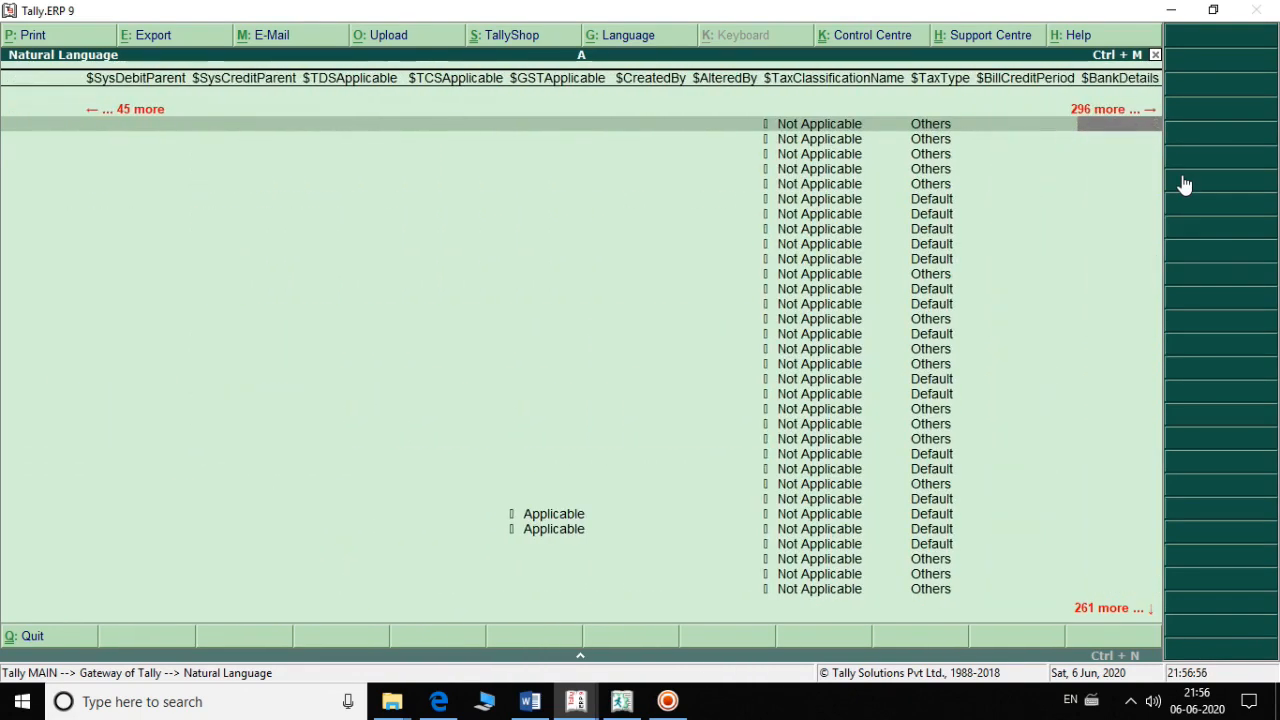
Step: Examine the Ledger's bank branch, business type, related party and contact method columns up to $LedgerContact
key("Right")
key("Right")
key("Right")
key("Right")
key("Right")
key("Right")
key("Right")
key("Right")
key("Right")
key("Right")
key("Right")
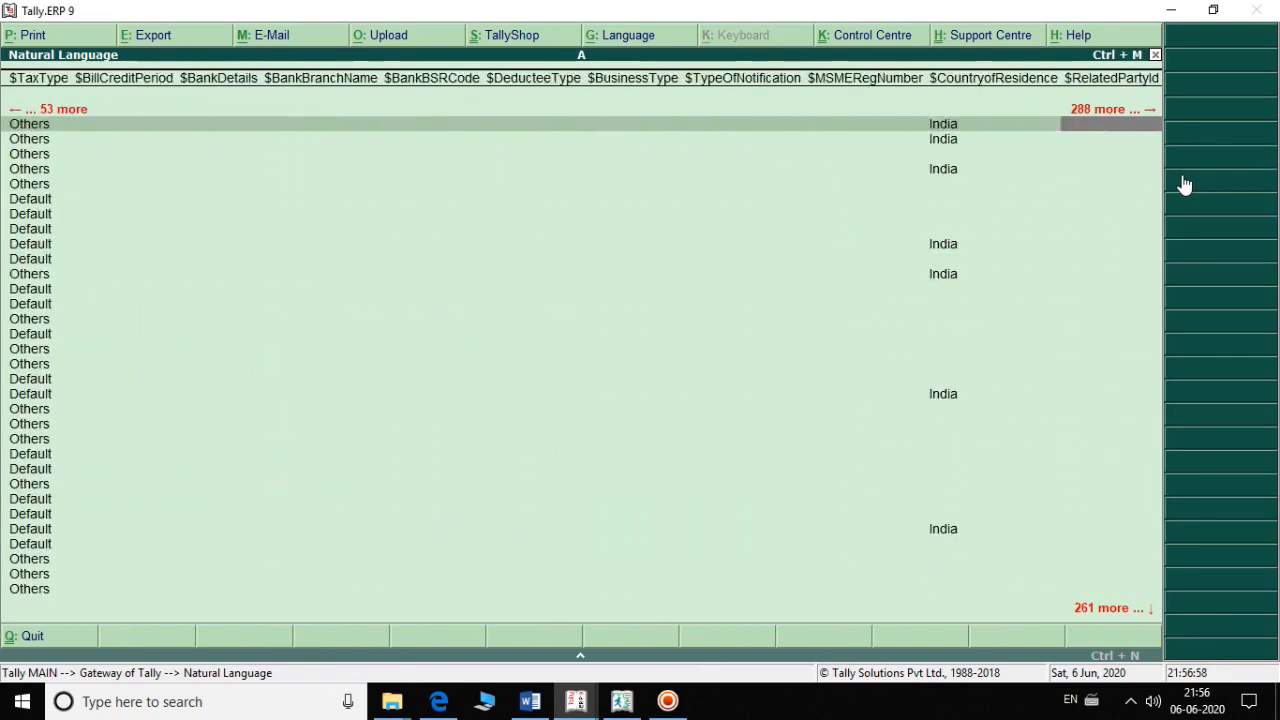
key("Right")
key("Right")
key("Right")
key("Right")
key("Right")
key("Right")
key("Right")
key("Right")
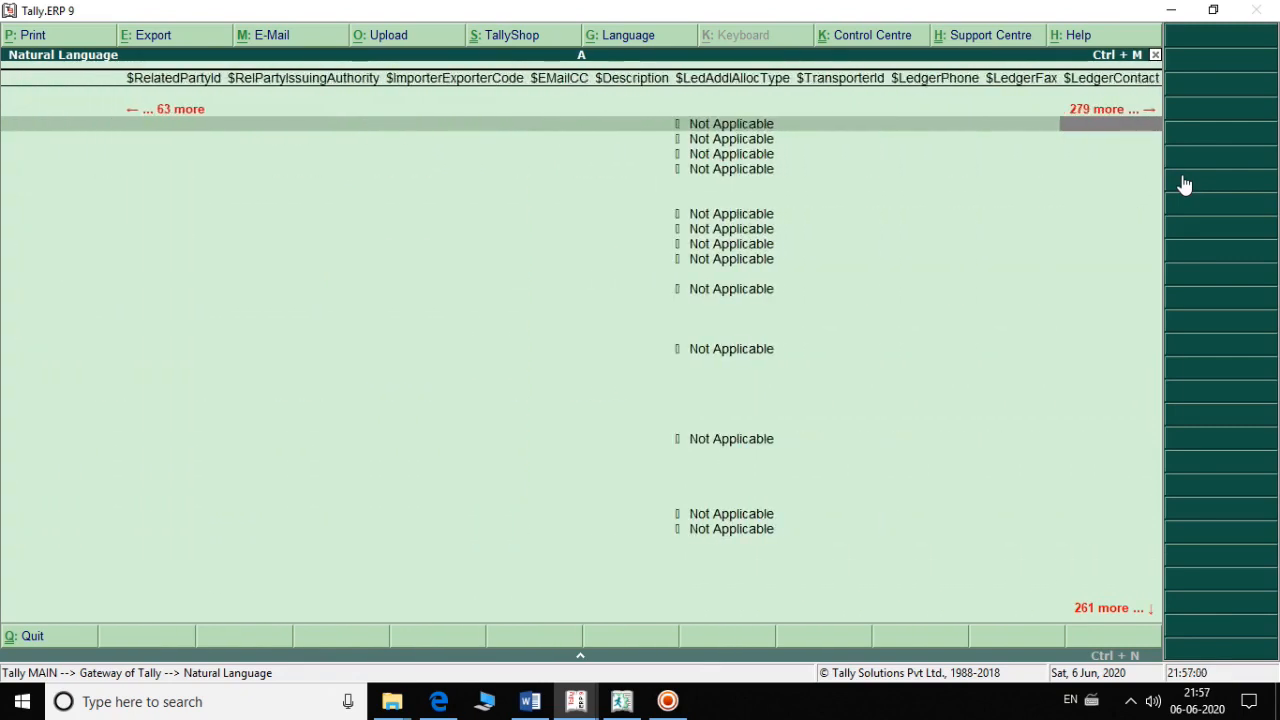
Step: Continue reviewing the Ledger method columns beyond $LedgerContact
key("Right")
key("Right")
key("Right")
key("Right")
key("Right")
key("Right")
key("Right")
key("Right")
key("Right")
key("Right")
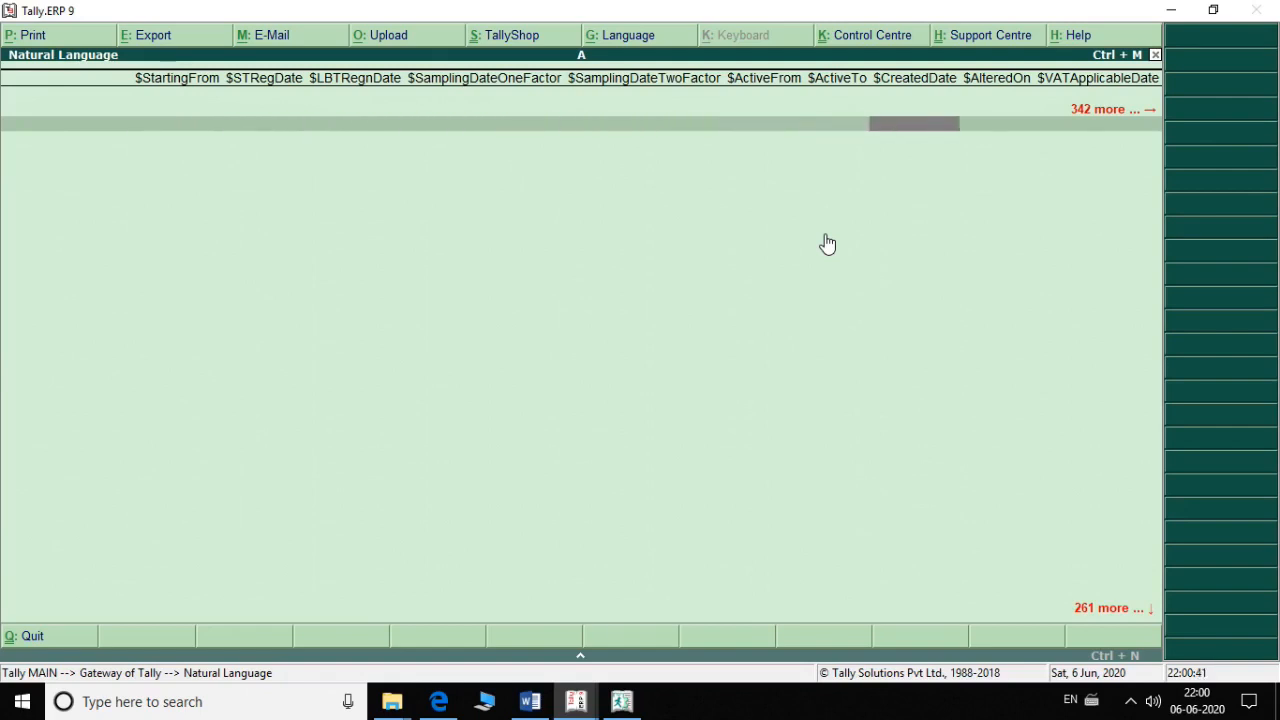
Step: Look through the Ledger columns from $CreatedDate onwards and locate the $StateName method
key("Right")
key("Right")
key("Right")
key("Right")
key("Right")
key("Right")
key("Right")
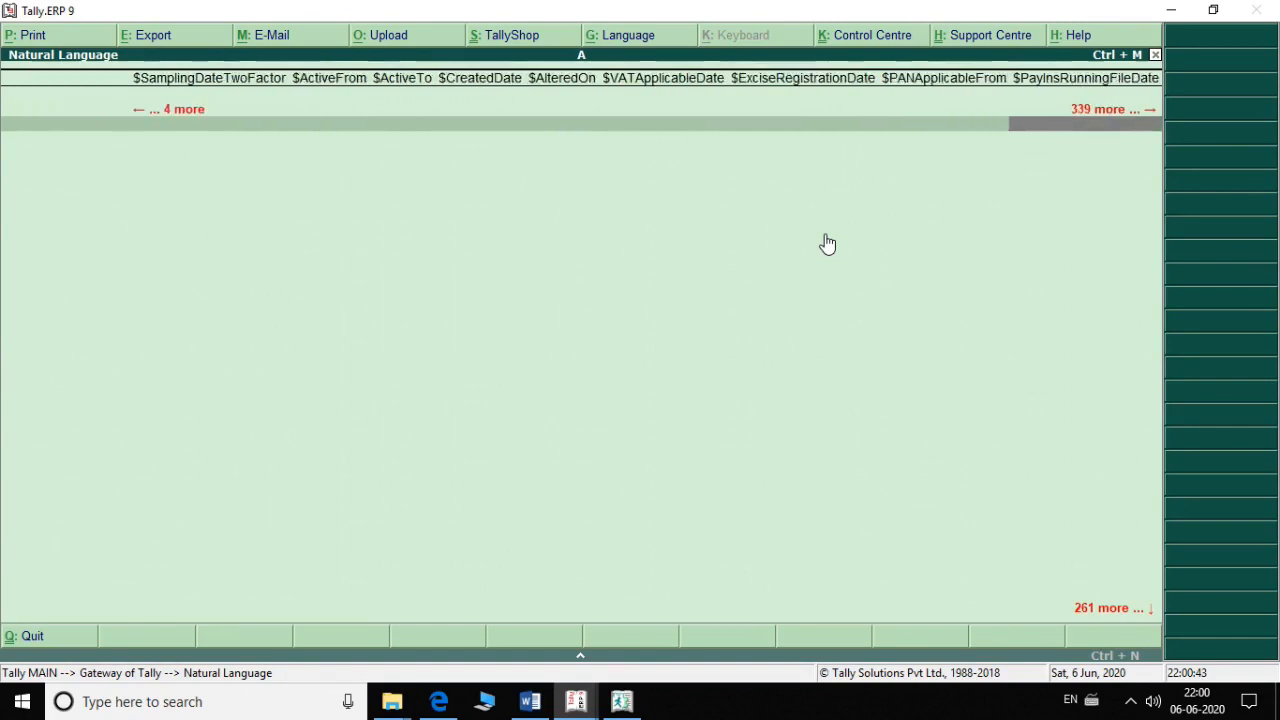
key("Right")
key("Right")
key("Right")
key("Right")
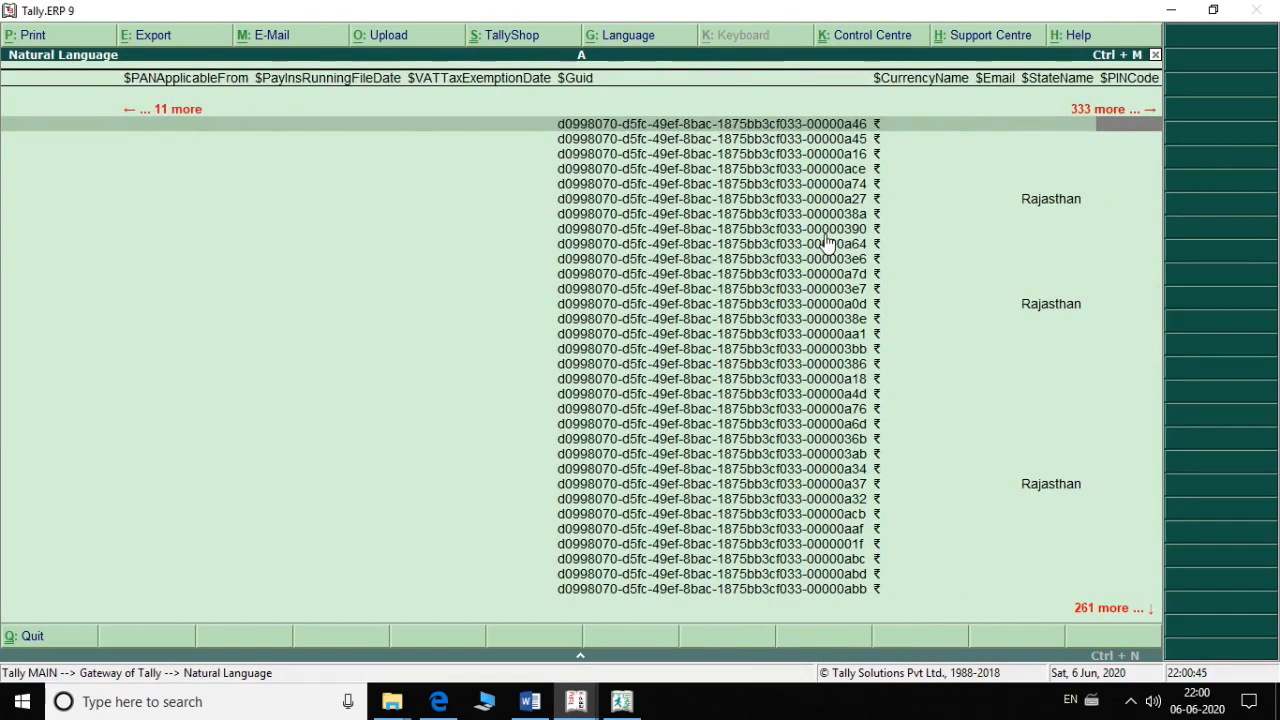
key("Left")
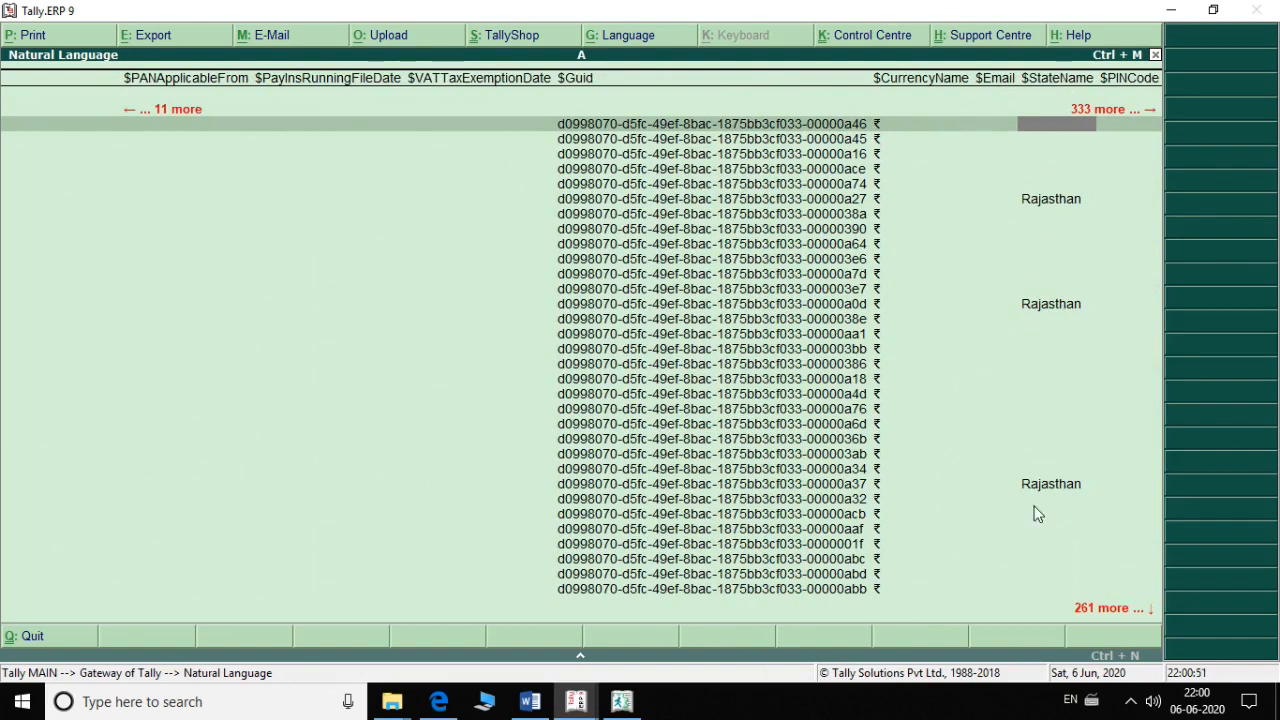
Step: Switch to the Word document and start a query below StockItem with the text "Select $Name, $StateName,"
left_click(527, 710)
left_click(434, 580)
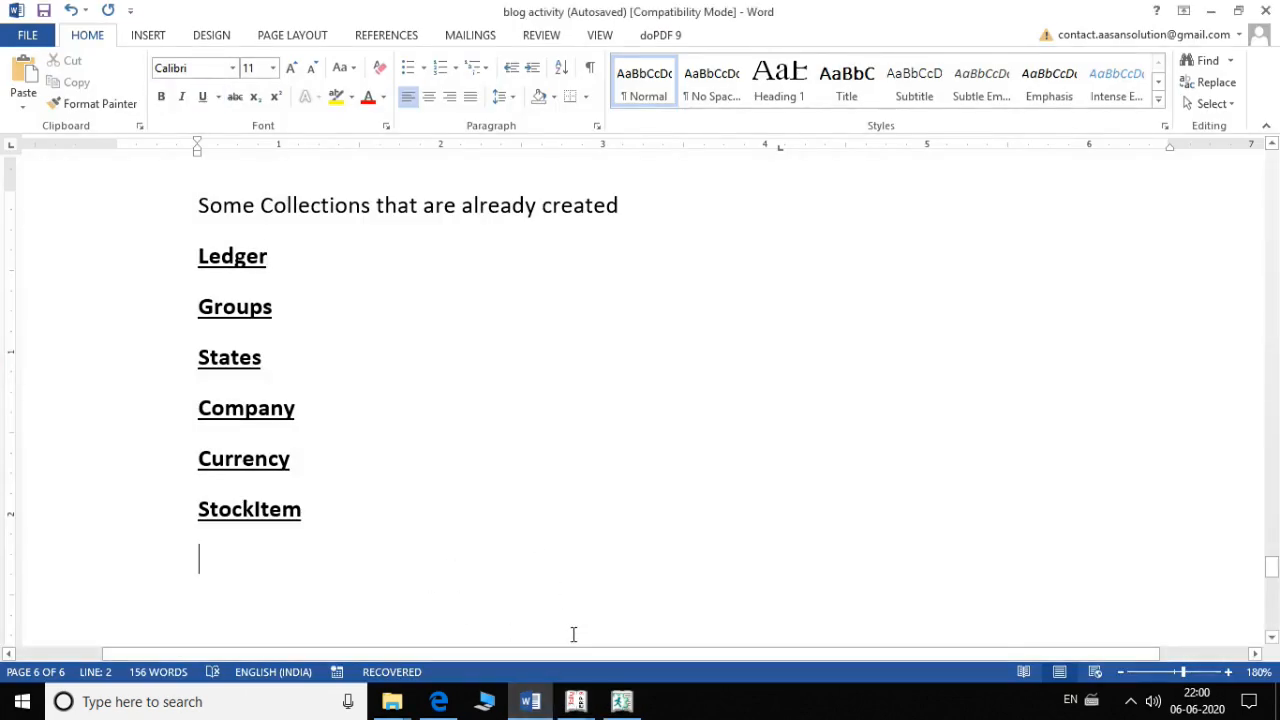
type("sele")
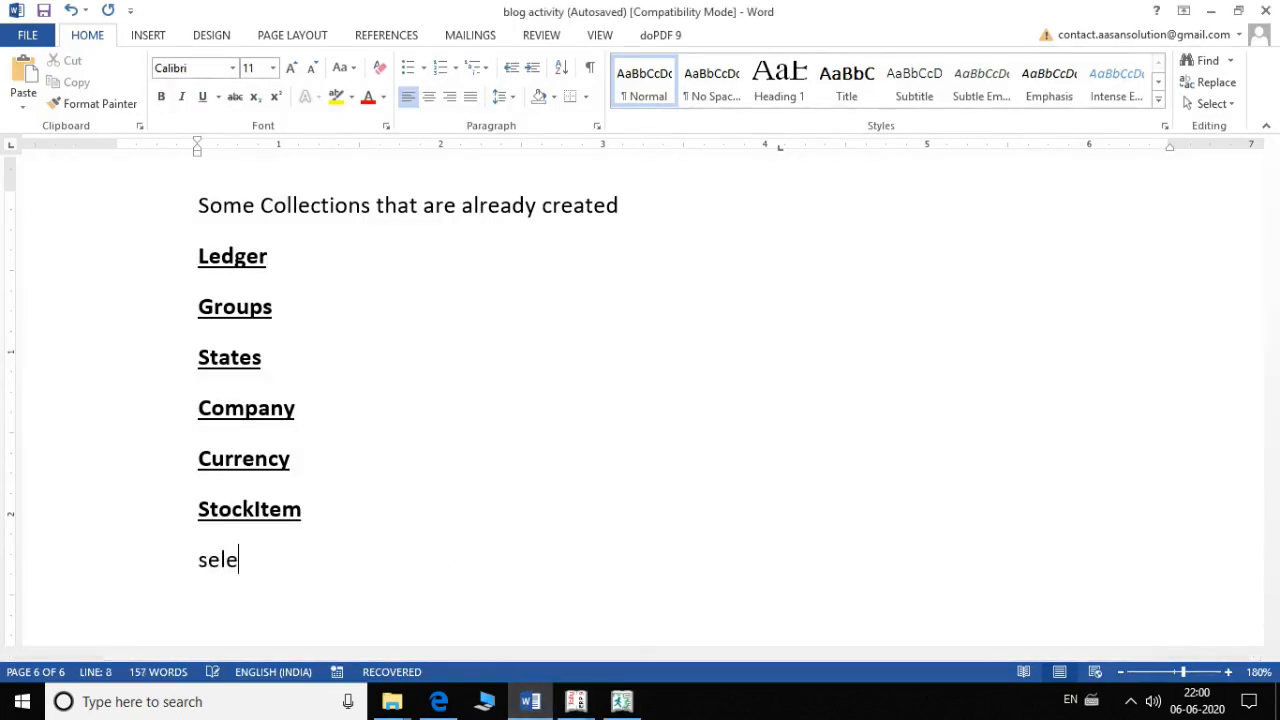
type("ct $Name, ")
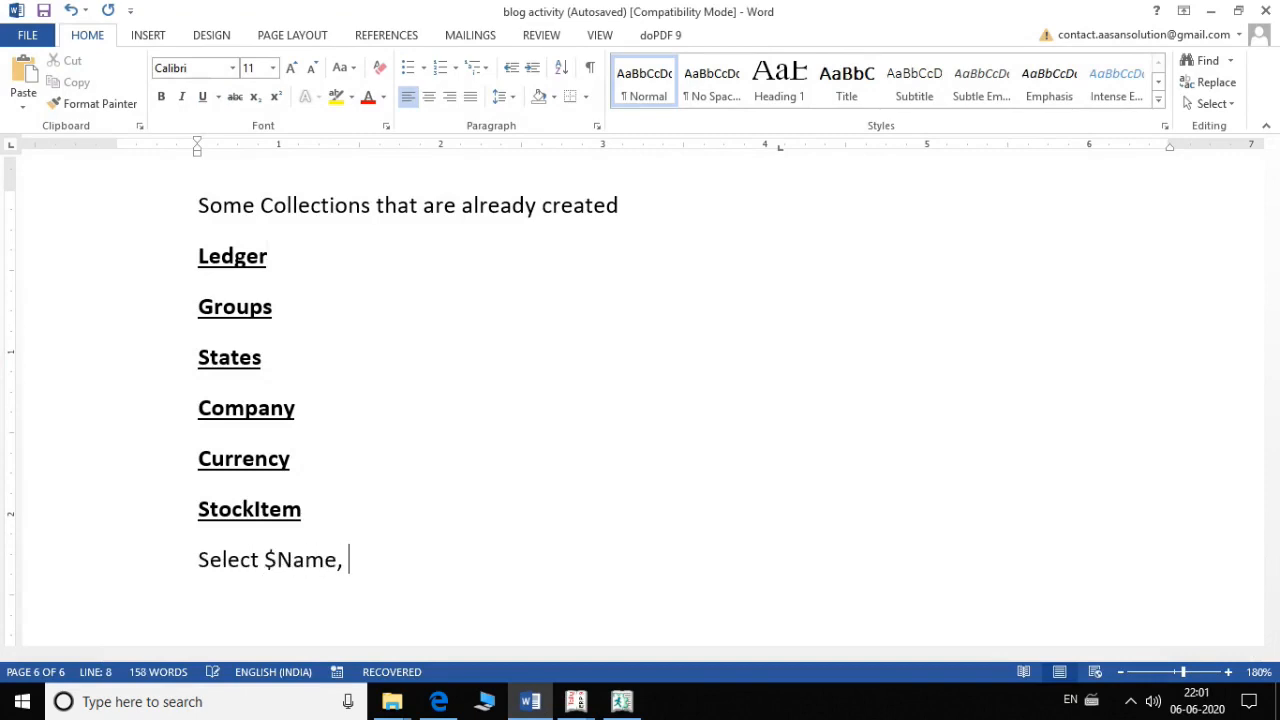
type("$StateName,")
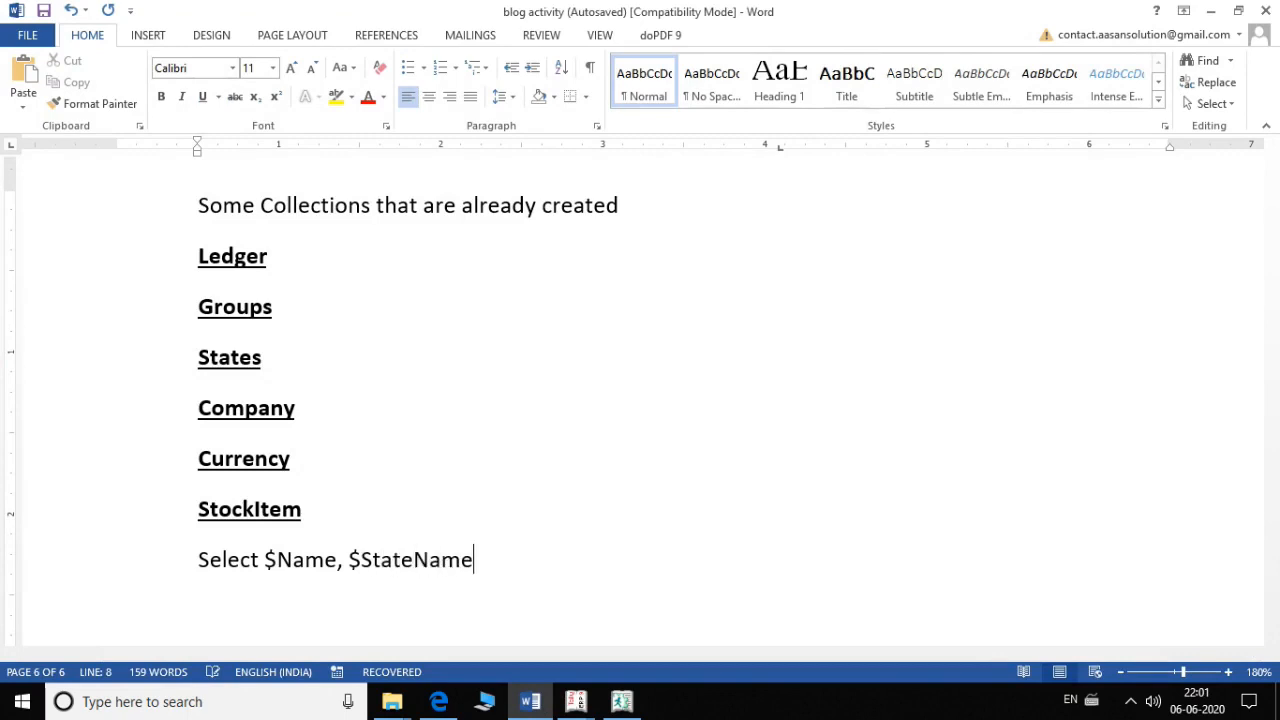
Step: Switch to Tally.ERP 9 and look through the Ledger method columns beyond $StateName to locate the $Parent method
left_click(576, 701)
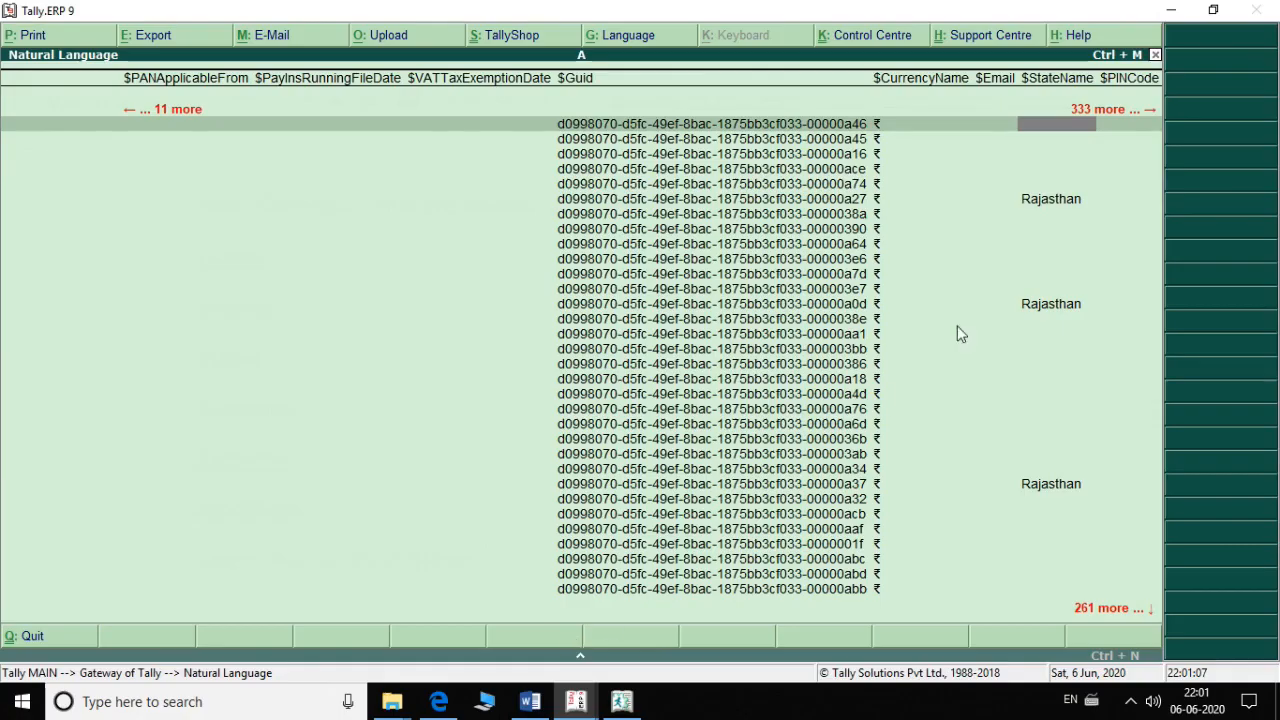
key("alt+Tab")
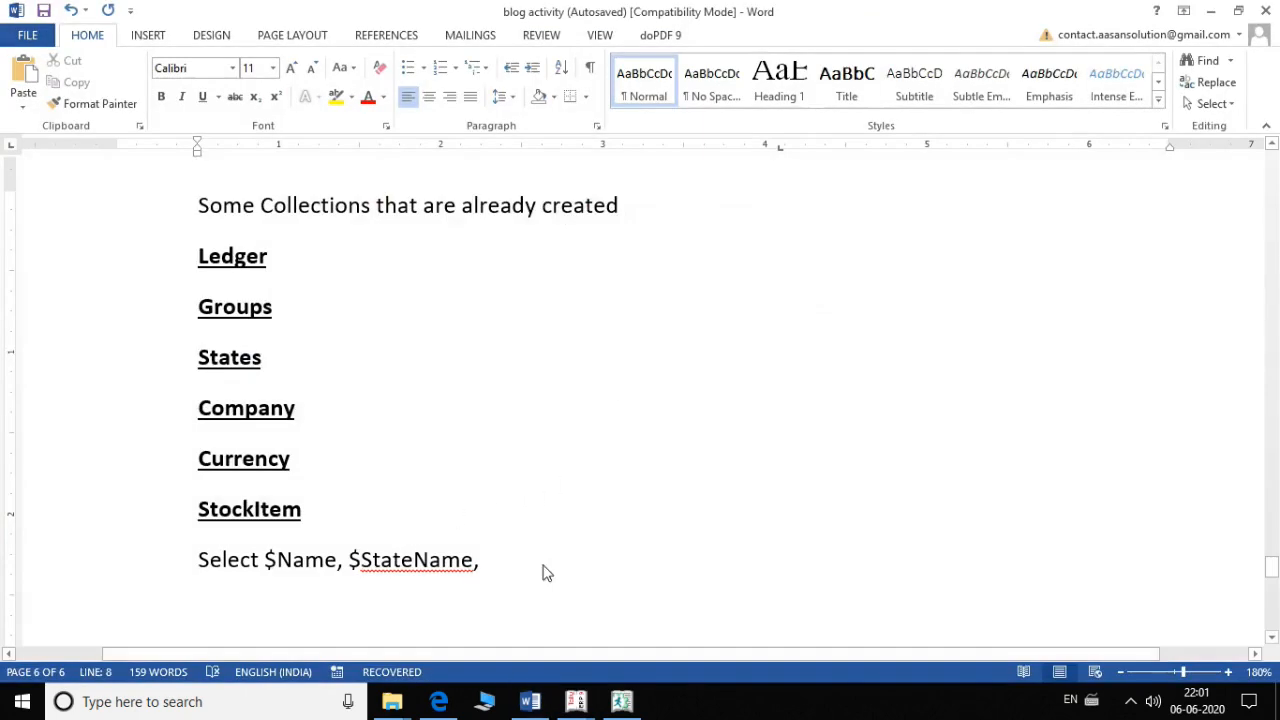
key("alt+Tab")
key("Right")
key("Right")
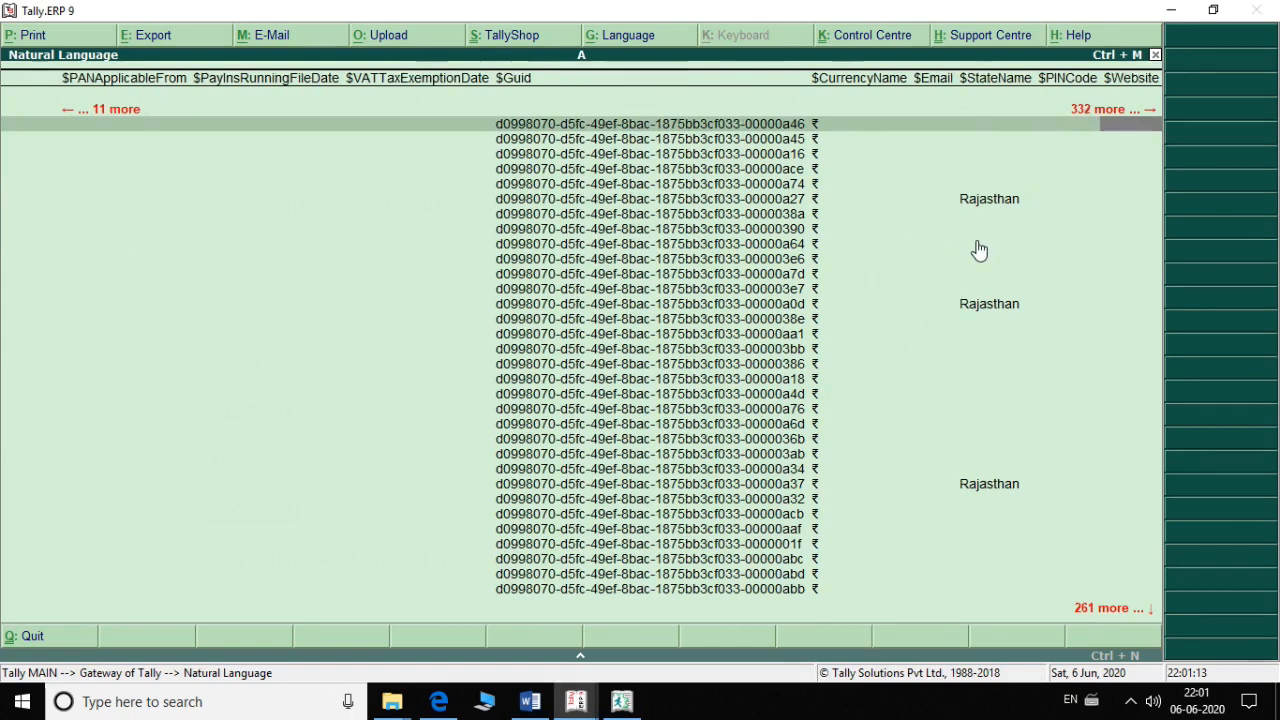
key("Right")
key("Right")
key("Right")
key("Right")
key("Right")
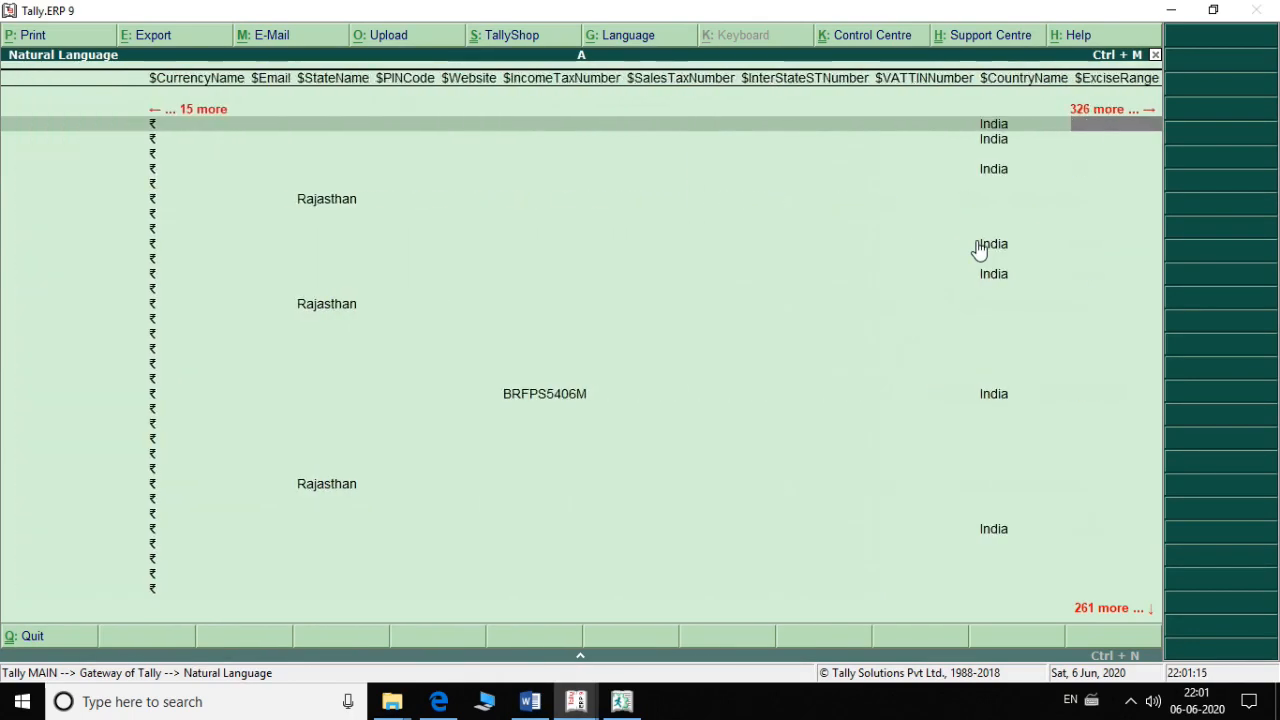
key("Right")
key("Right")
key("Right")
key("Right")
key("Right")
key("Right")
key("Right")
key("Right")
key("Right")
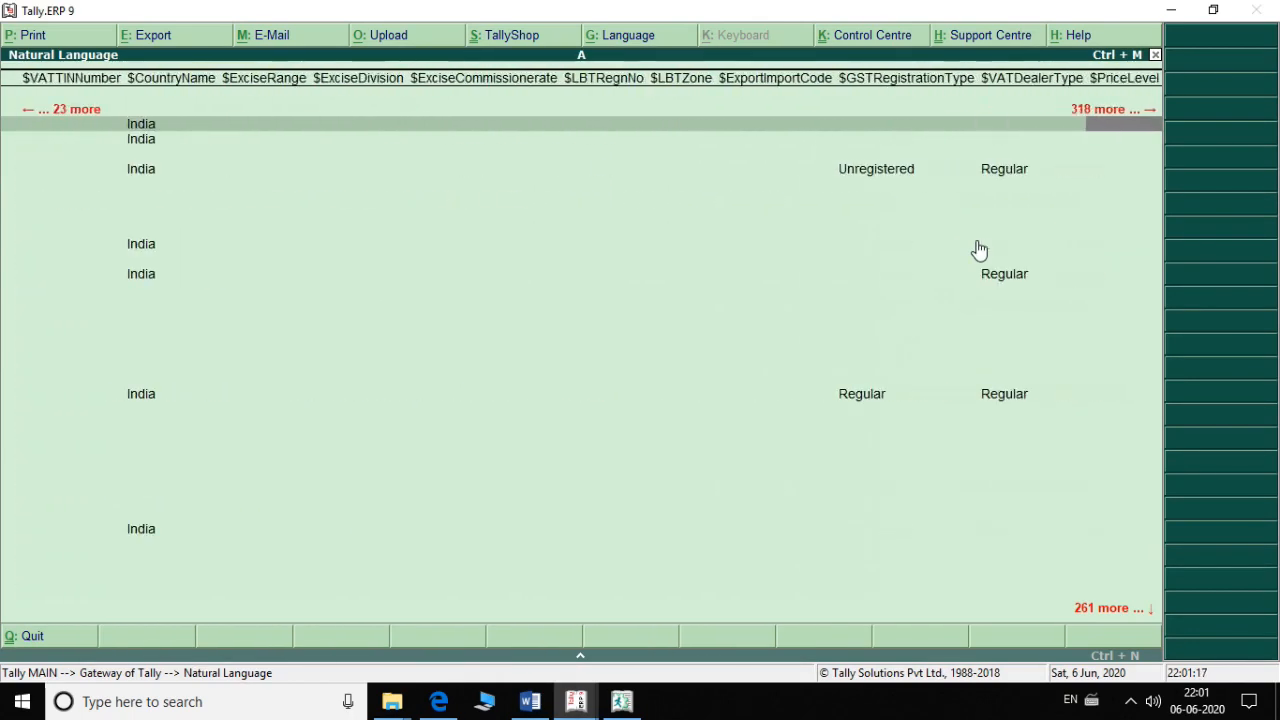
key("Left")
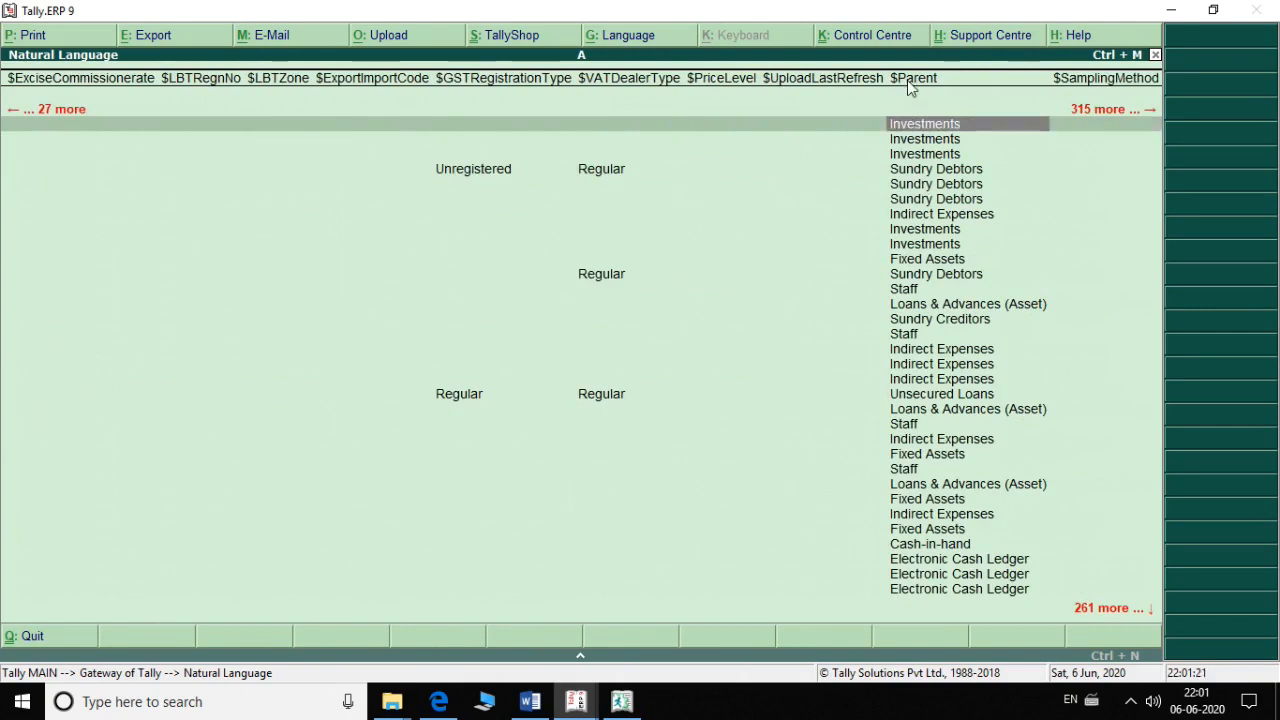
Step: Switch to the Word document and complete the query after $StateName with "$Parent from ledger"
key("alt+Tab")
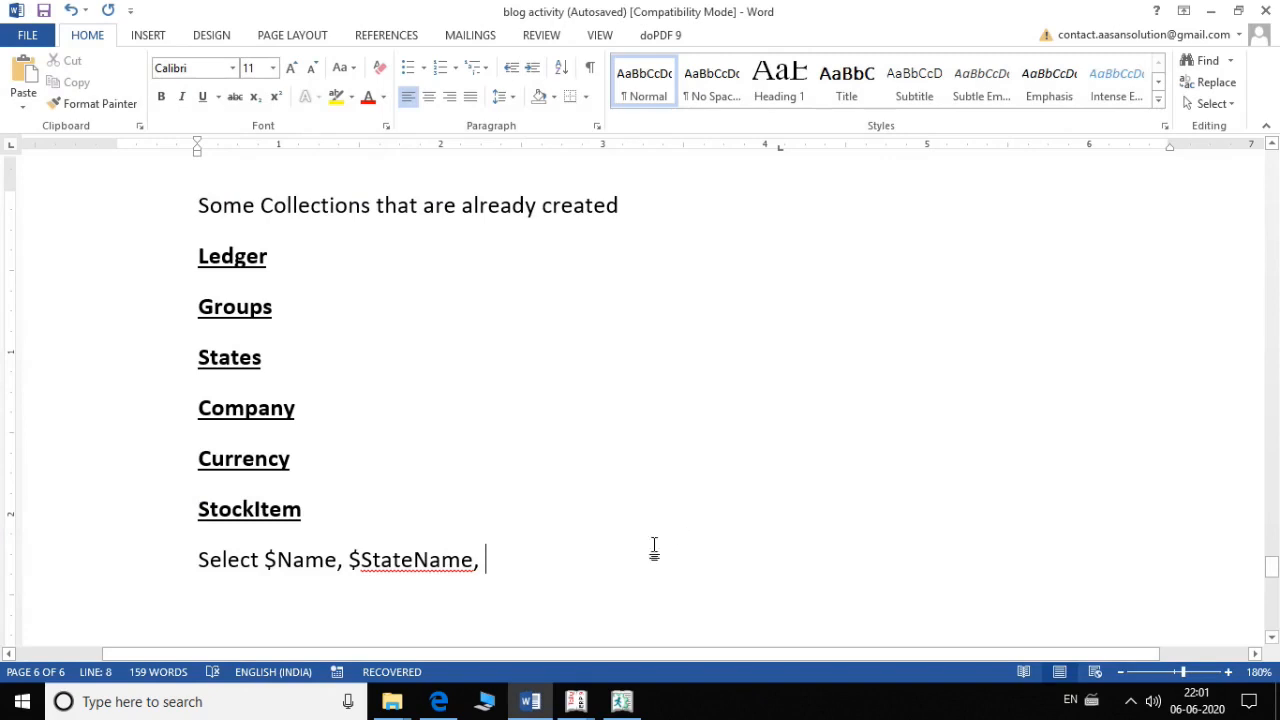
type("$")
type("Parent")
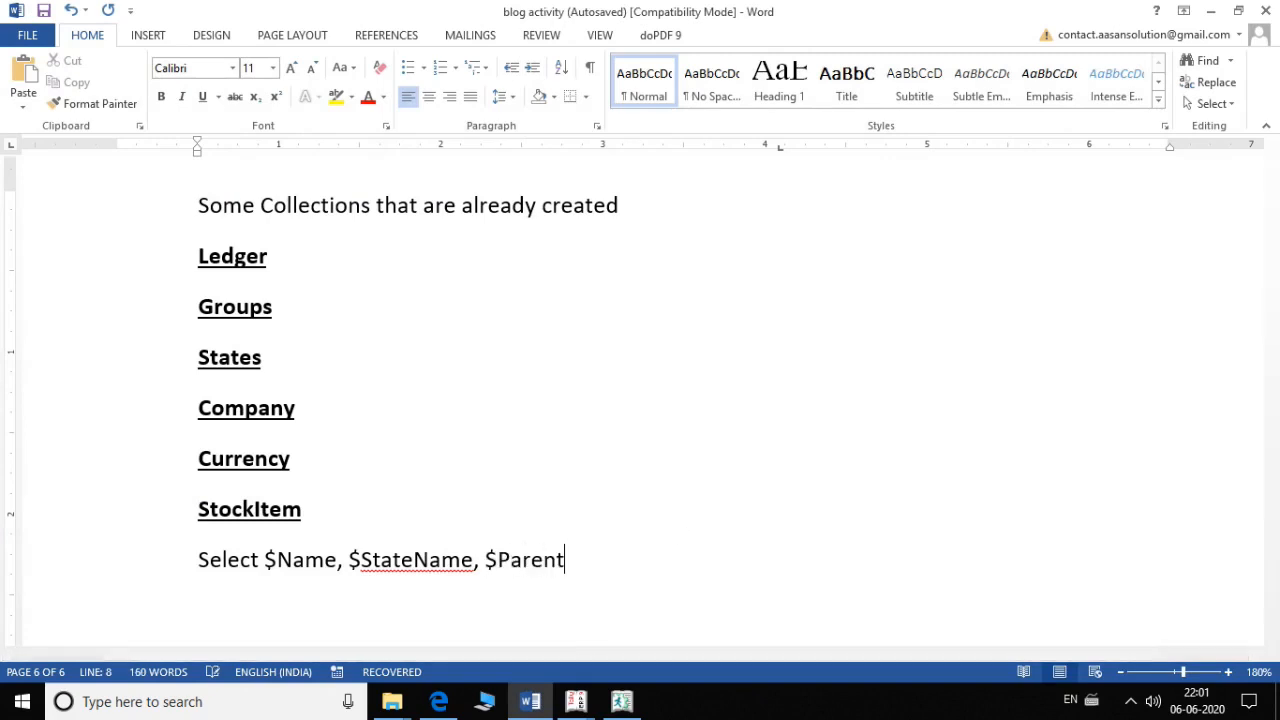
key("alt+Tab")
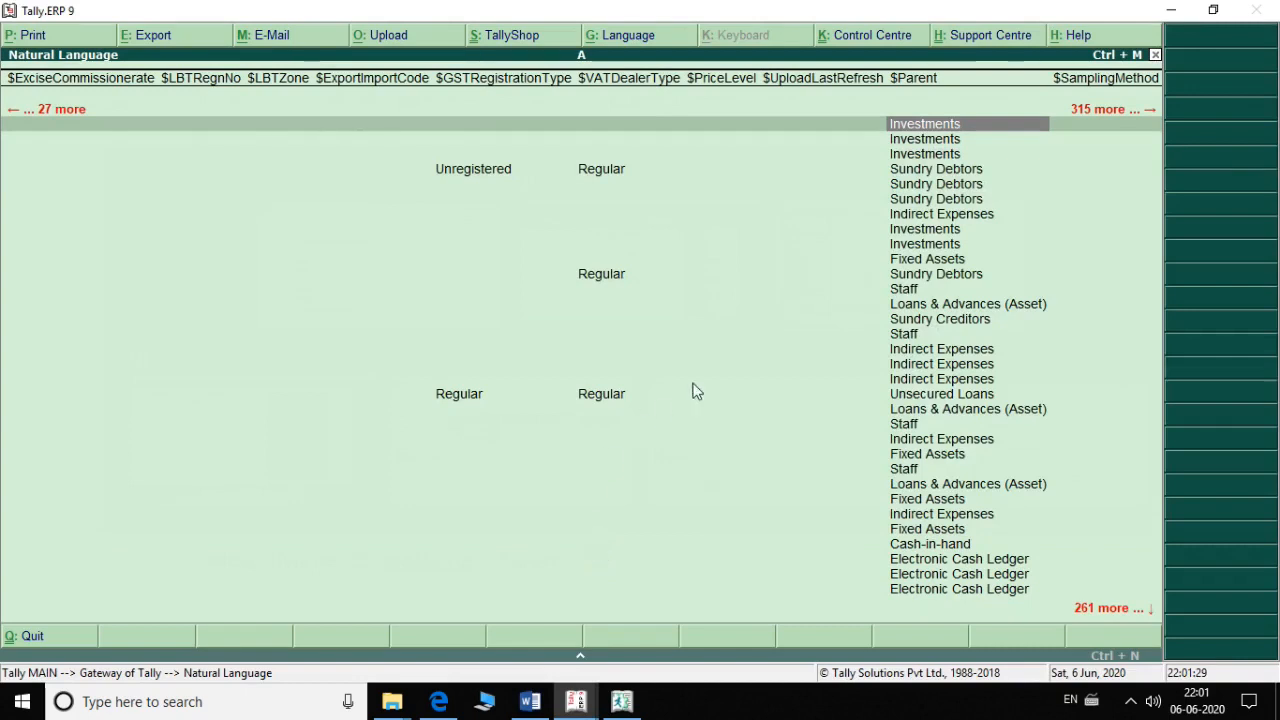
key("alt+Tab")
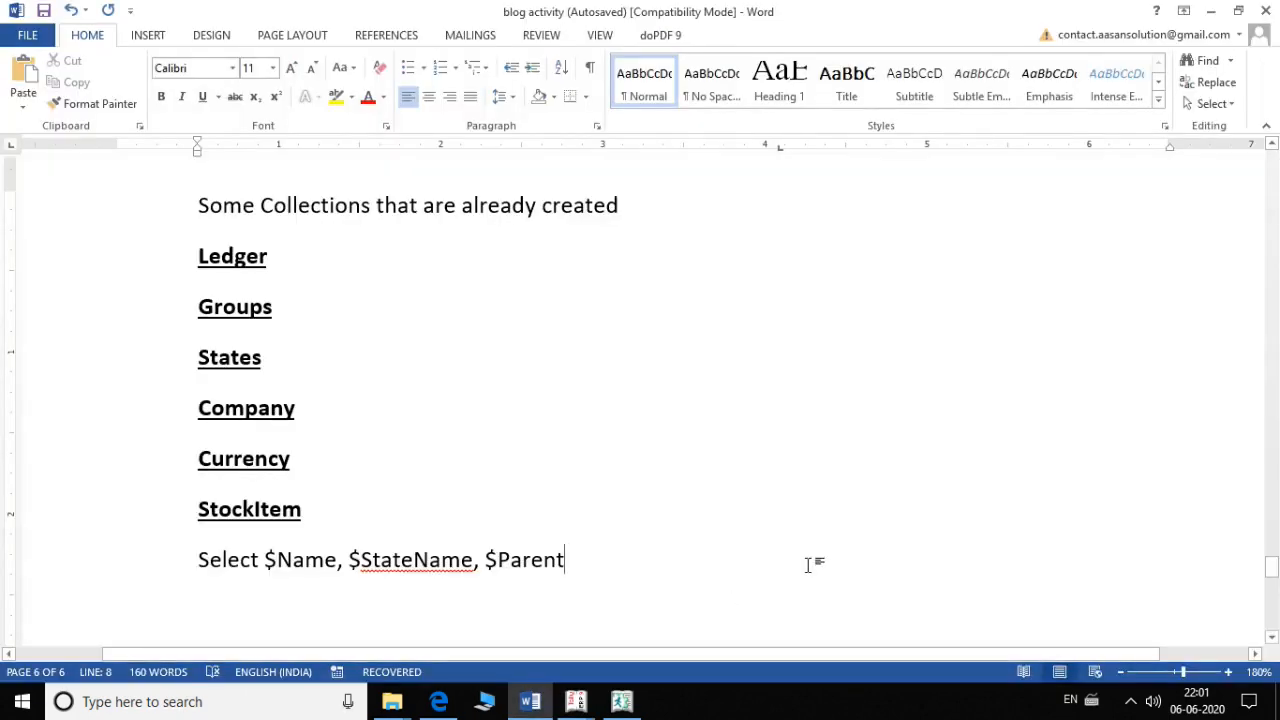
type("from ledger")
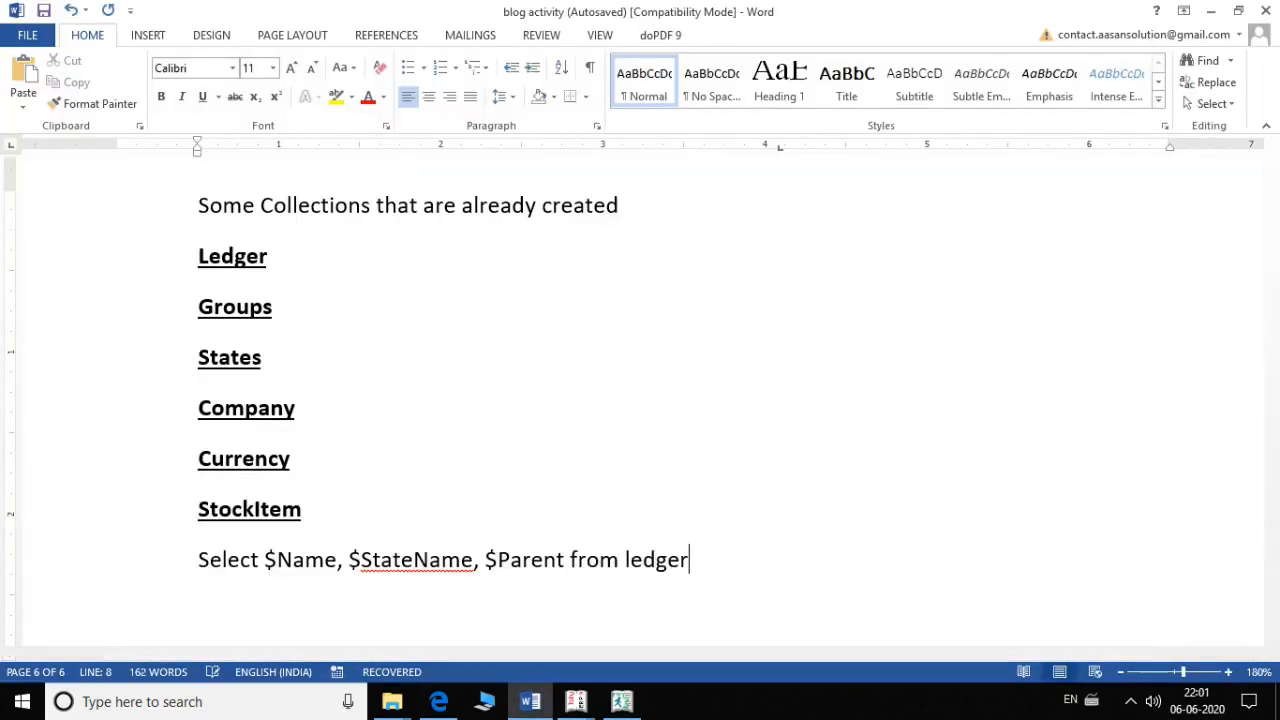
Step: Copy the finished query from Word and run "Select $Name, $StateName, $Parent from ledger" in Tally.ERP 9's calculator
key("shift+Home")
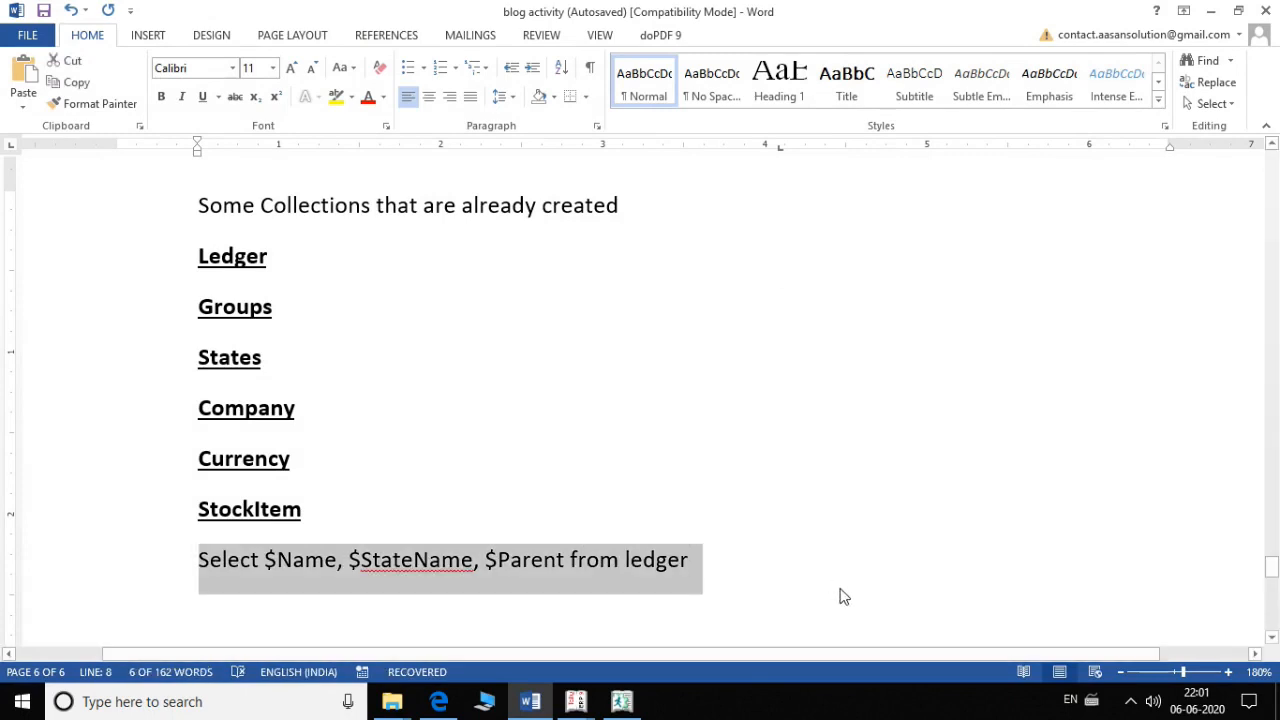
mouse_move(577, 708)
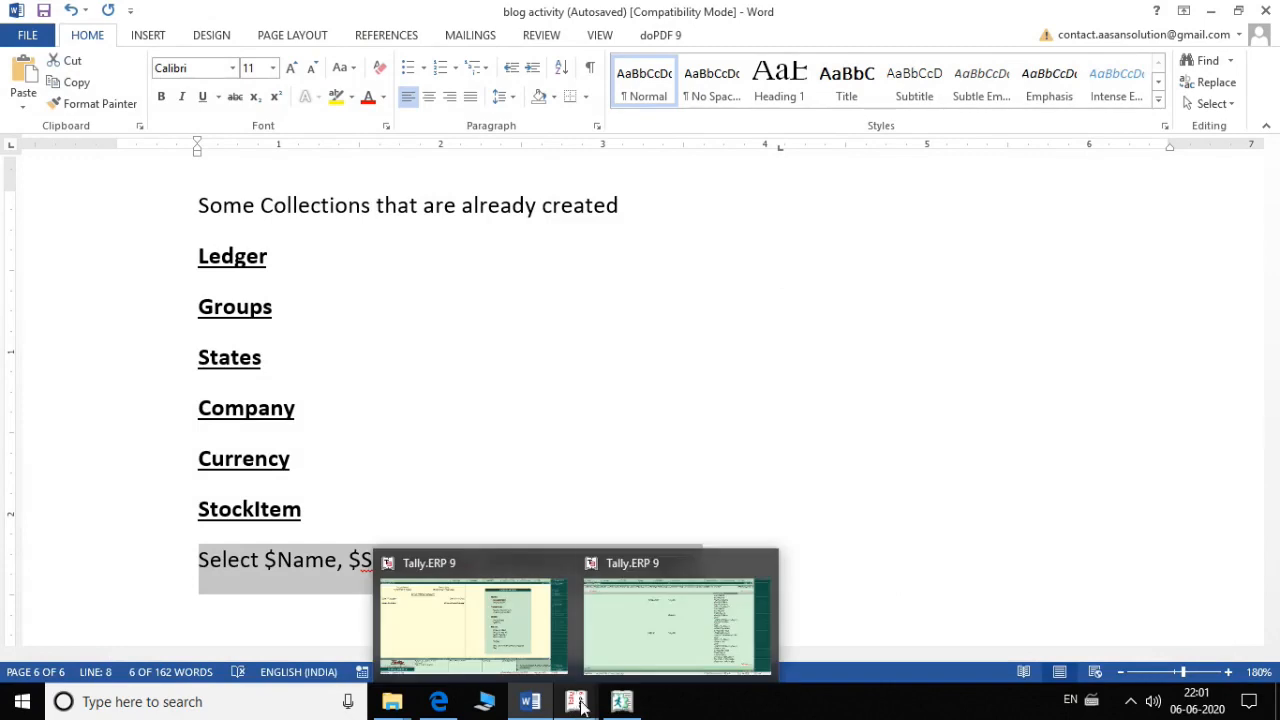
left_click(625, 630)
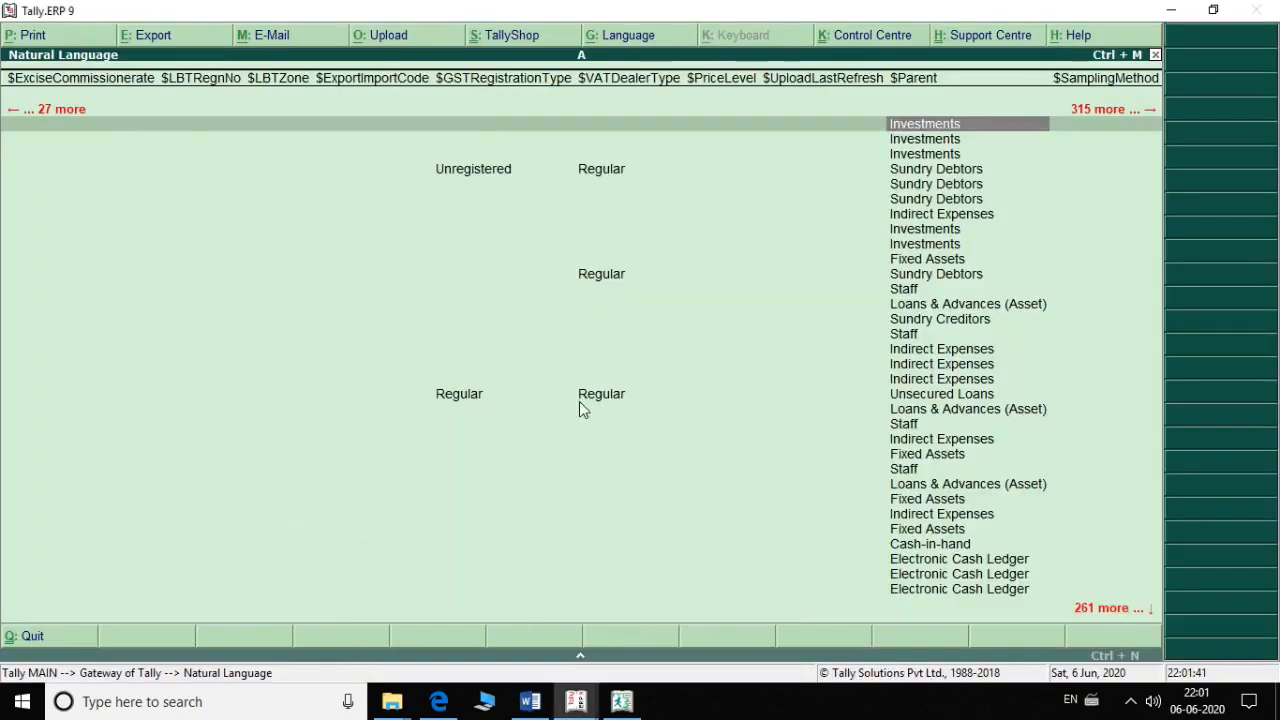
key("ctrl+n")
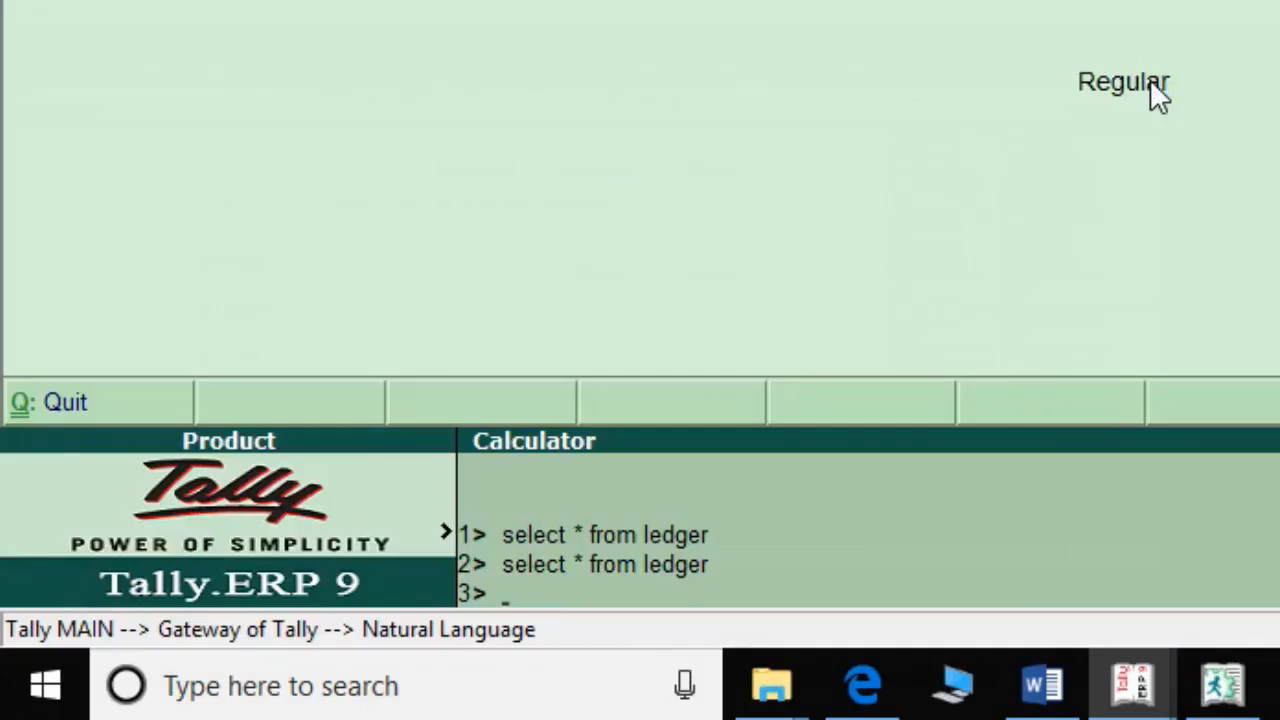
key("ctrl+alt+v")
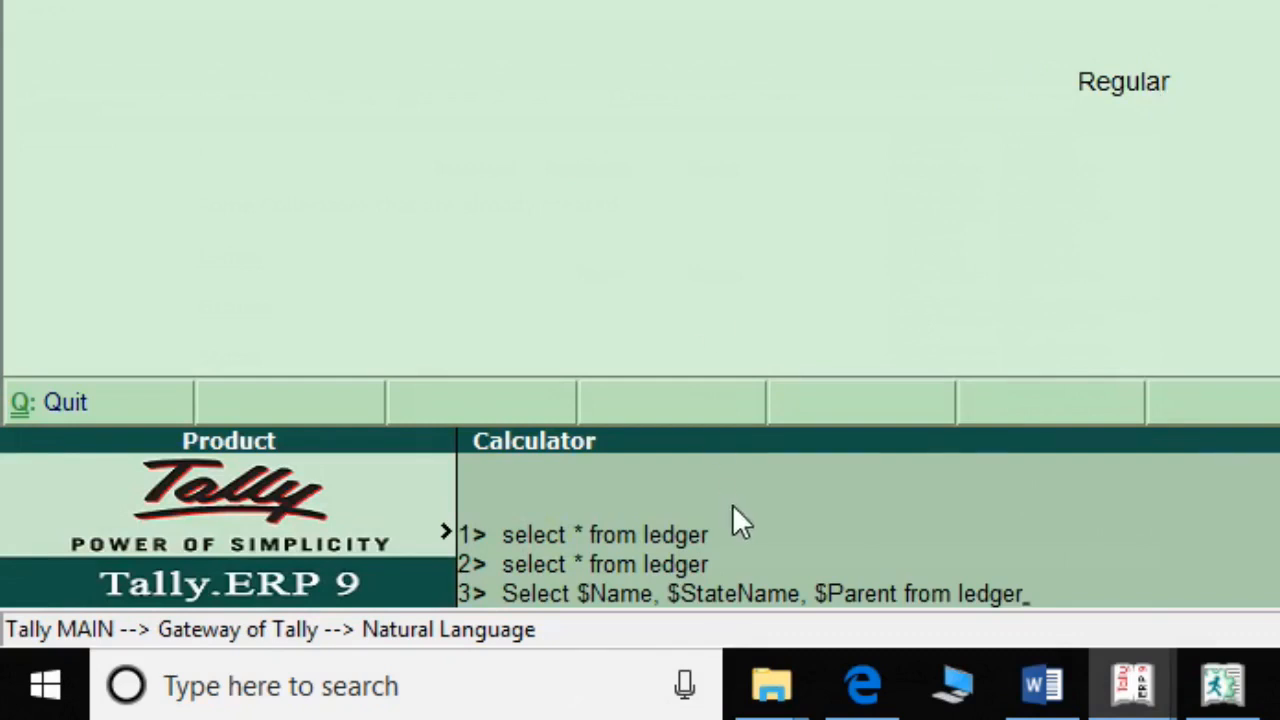
key("Return")
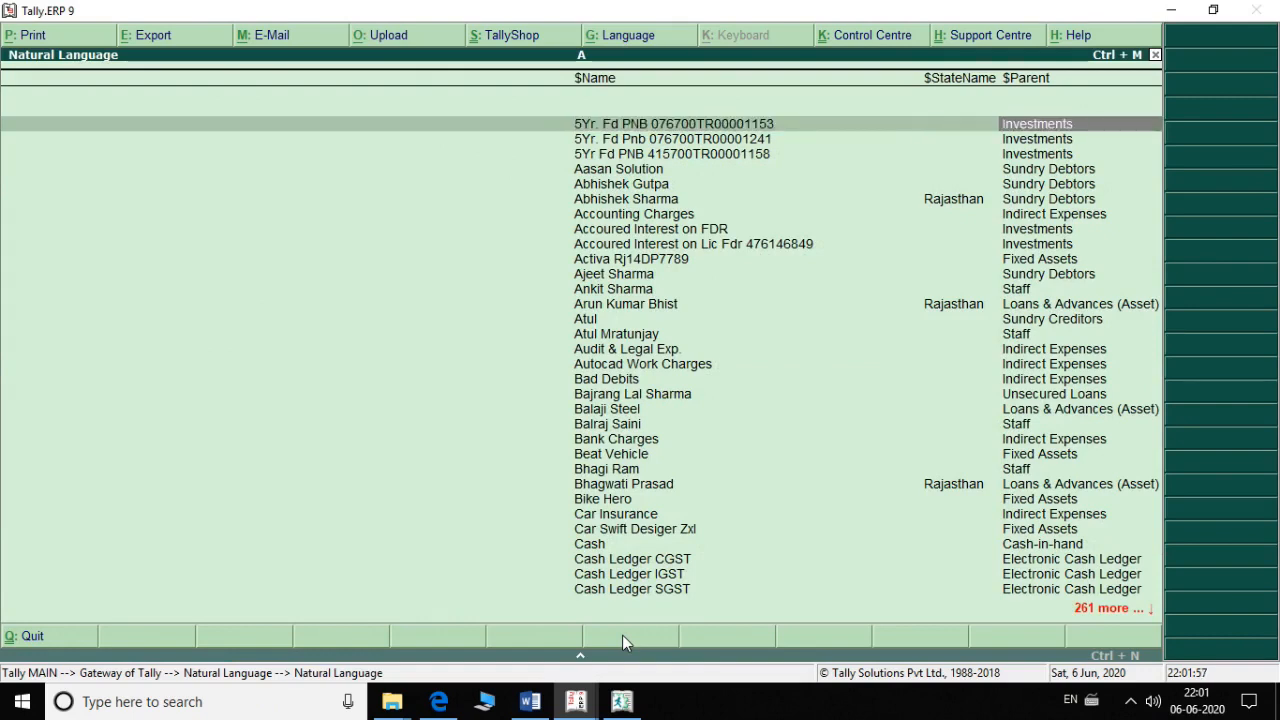
Step: Examine the query's ledger rows with their $Name, $StateName and $Parent values, returning to the first row
key("Down")
key("Down")
key("Down")
key("Down")
key("Up")
key("Up")
key("Up")
key("Up")
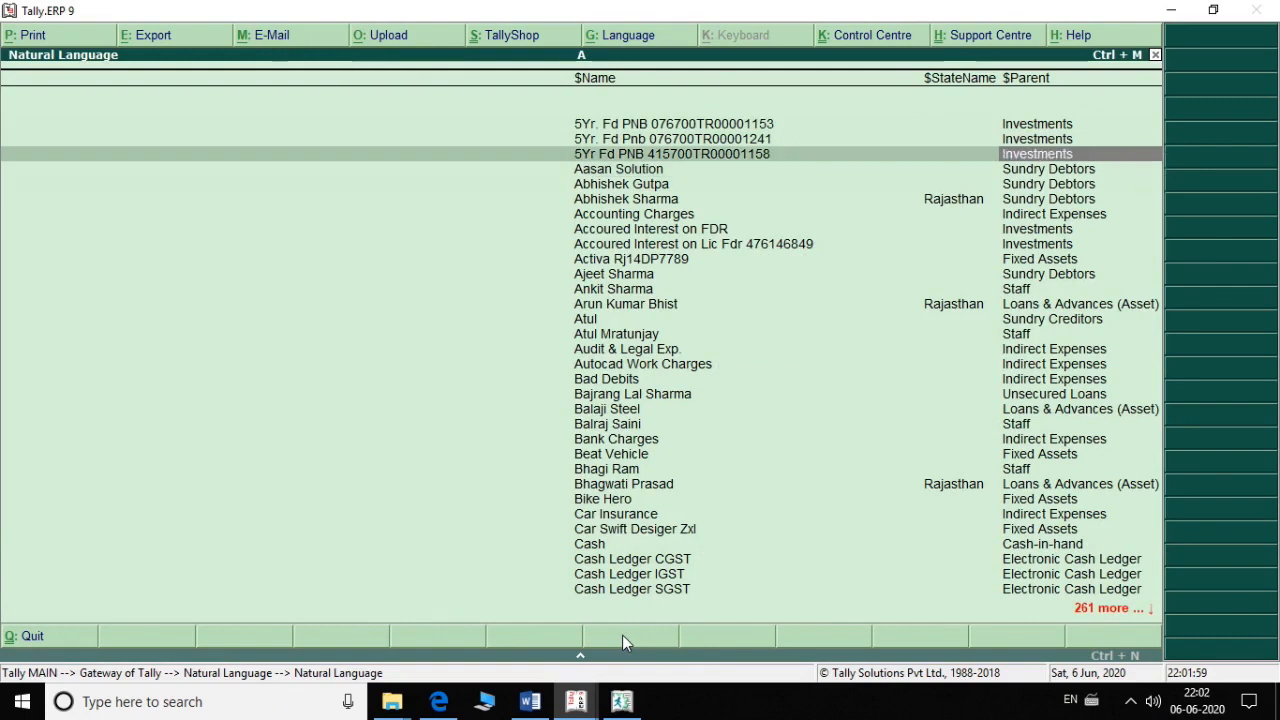
key("Down")
key("Down")
key("Down")
key("Down")
key("Down")
key("Down")
key("Down")
key("Down")
key("Down")
key("Down")
key("Down")
key("Up")
key("Up")
key("Up")
key("Up")
key("Up")
key("Up")
key("Up")
key("Up")
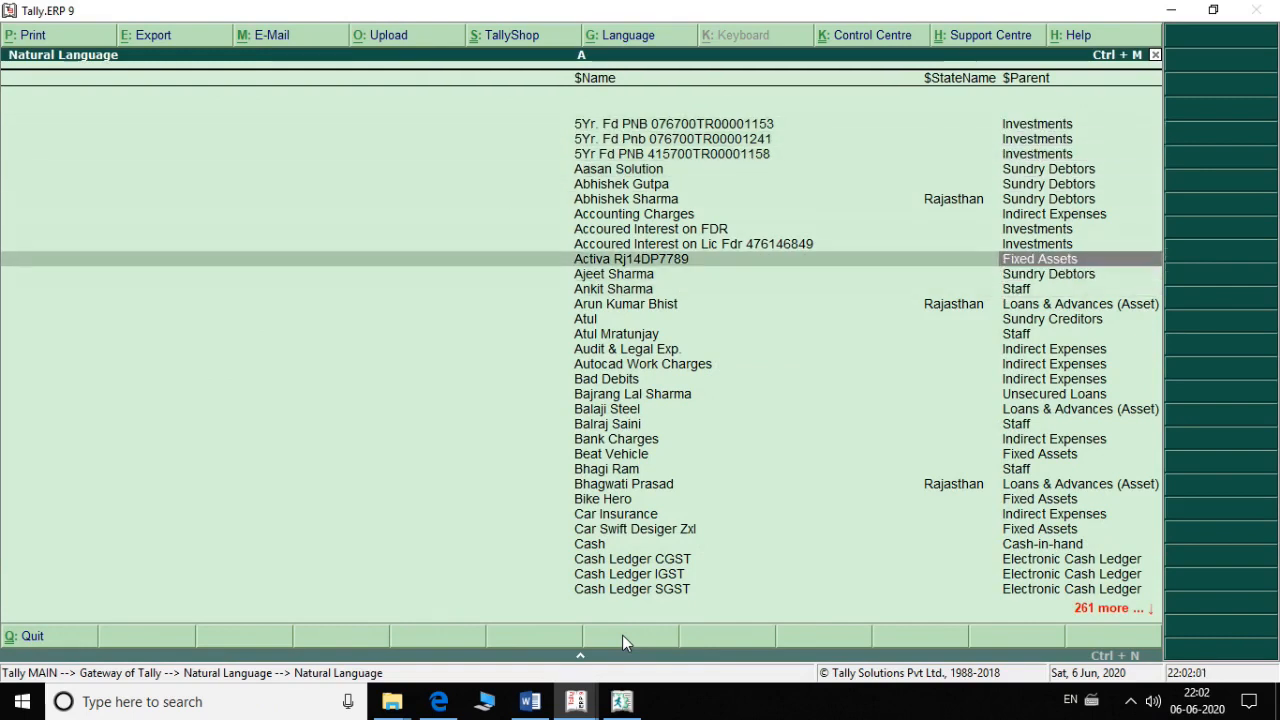
key("Up")
key("Up")
key("Up")
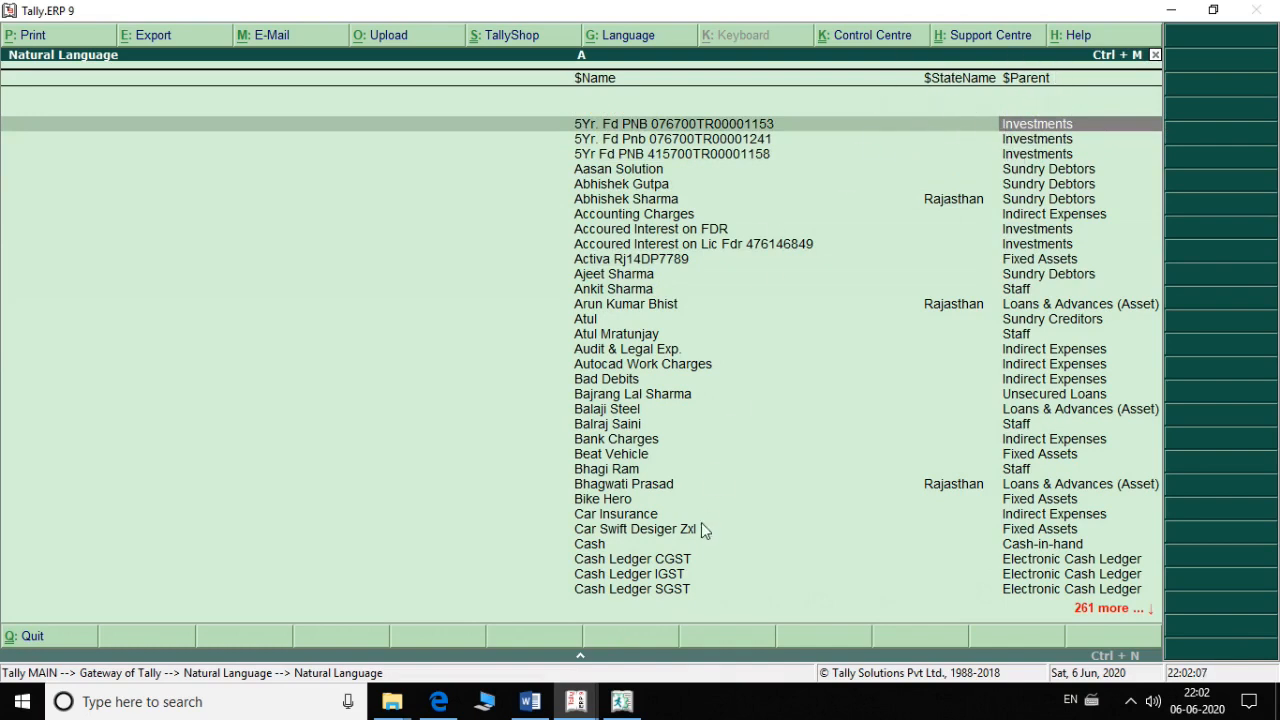
Step: Check the query in Word, then run it again in Tally.ERP 9 with the condition where $parent="Sundry Debtors" added
left_click(530, 702)
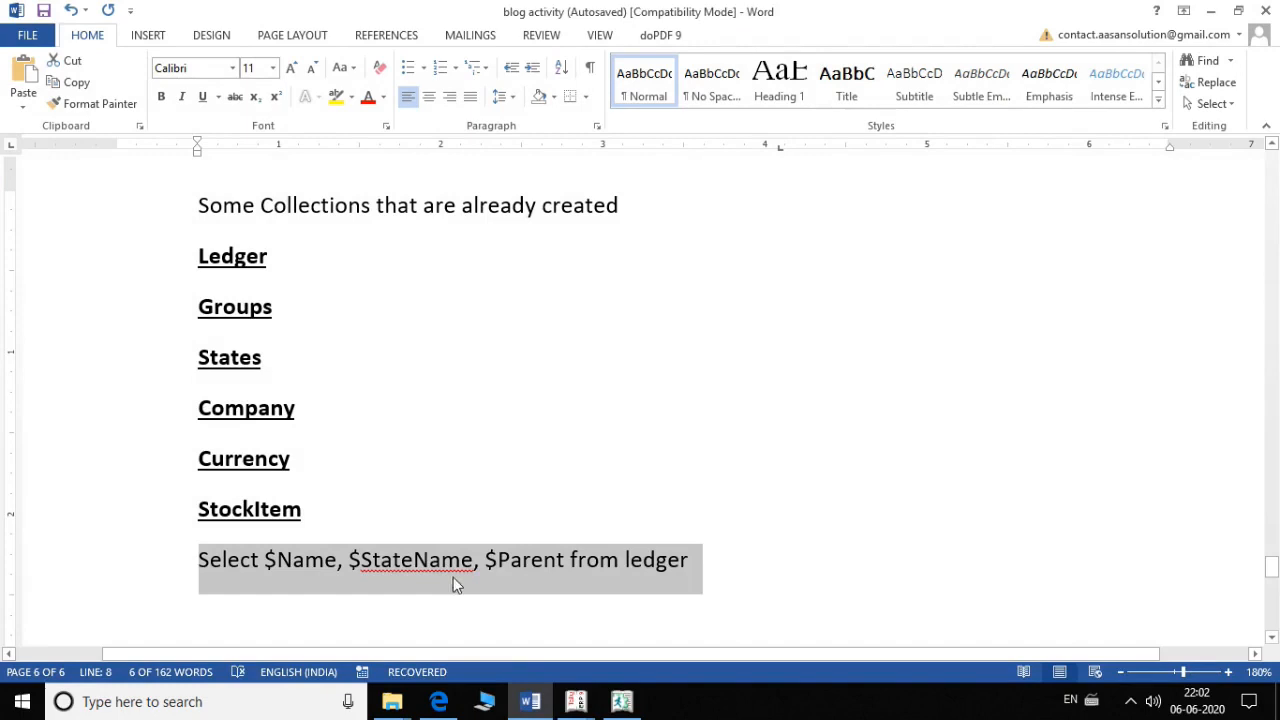
left_click(514, 566)
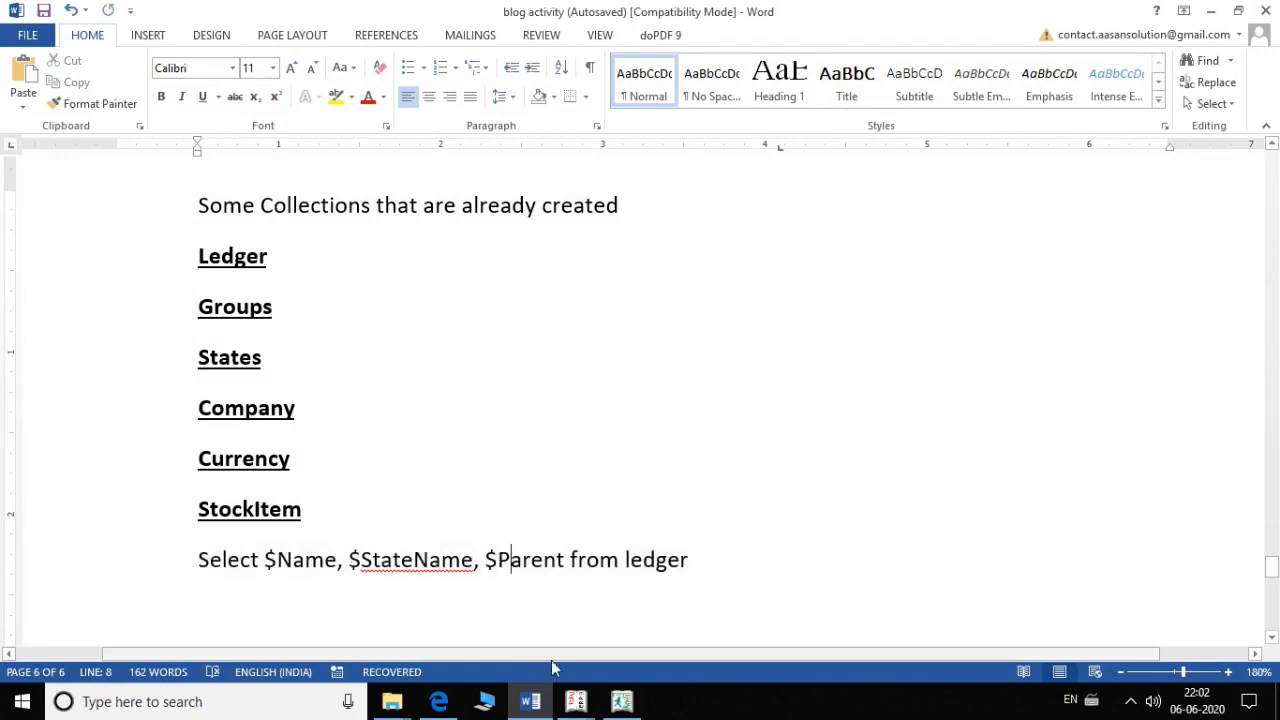
mouse_move(576, 701)
left_click(657, 645)
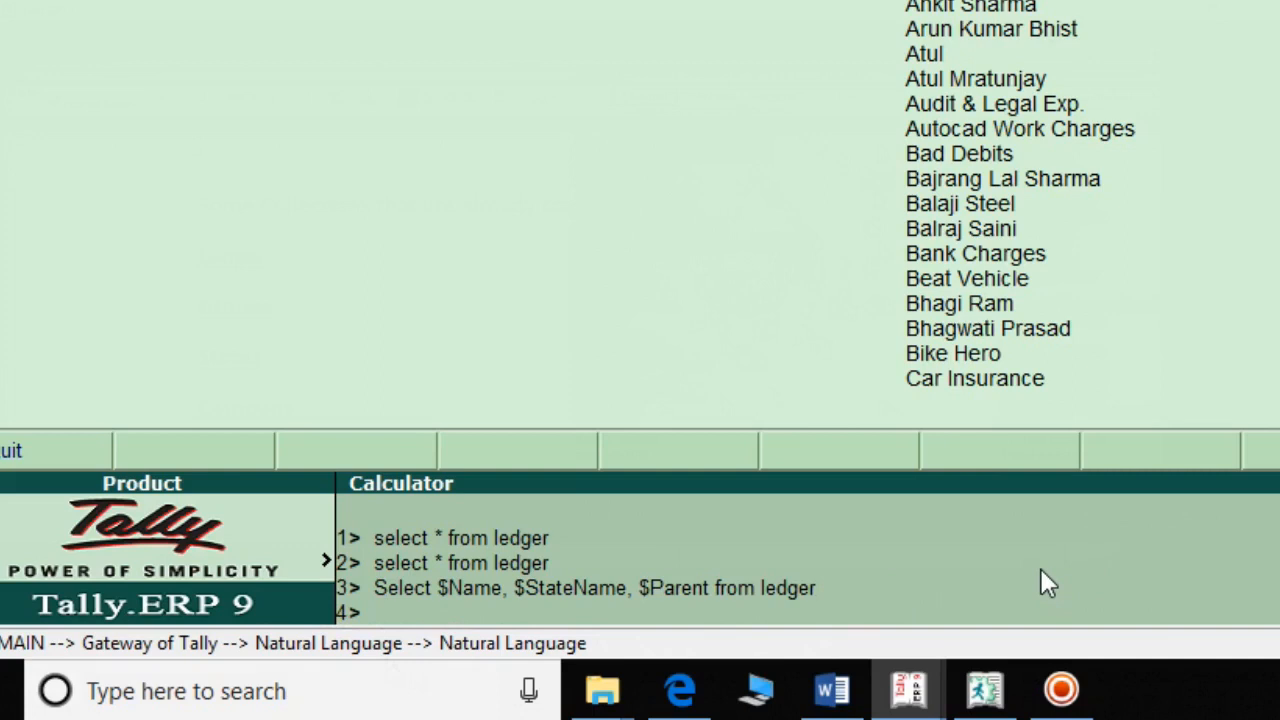
type("where")
type("$pa")
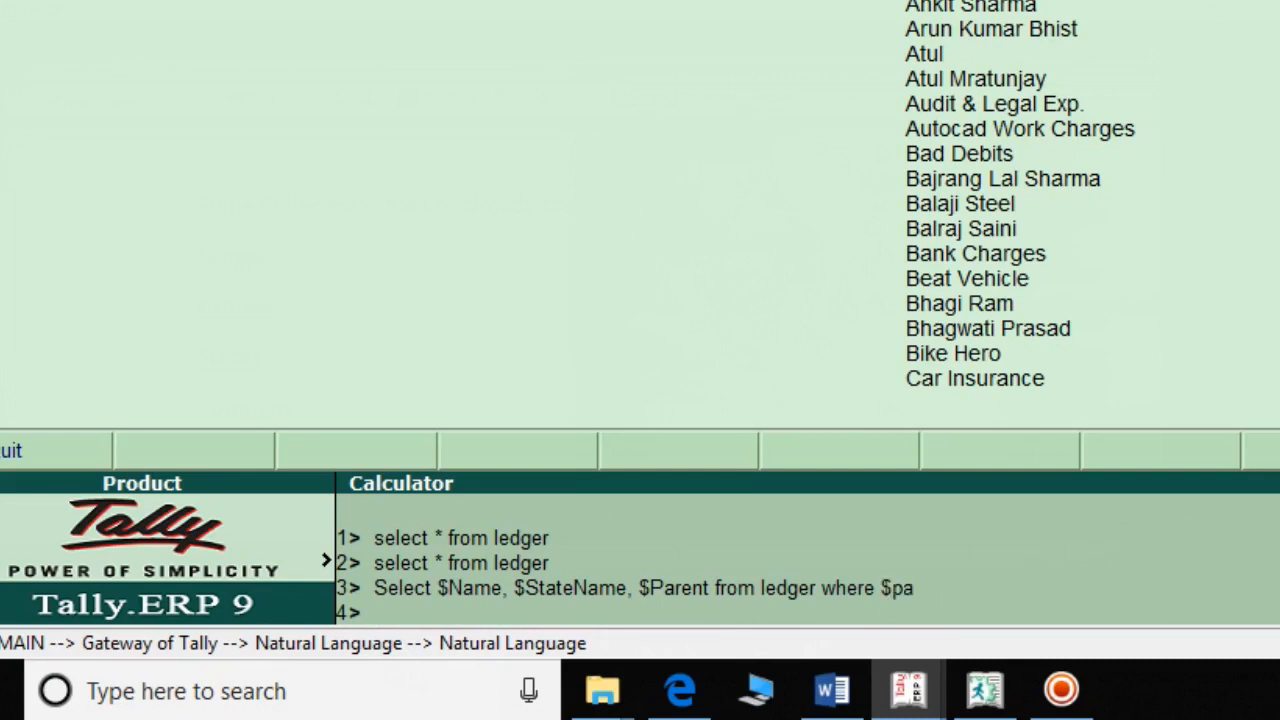
type("rent")
type("=")
type("\"\"")
type("Sundr")
type("y Deb")
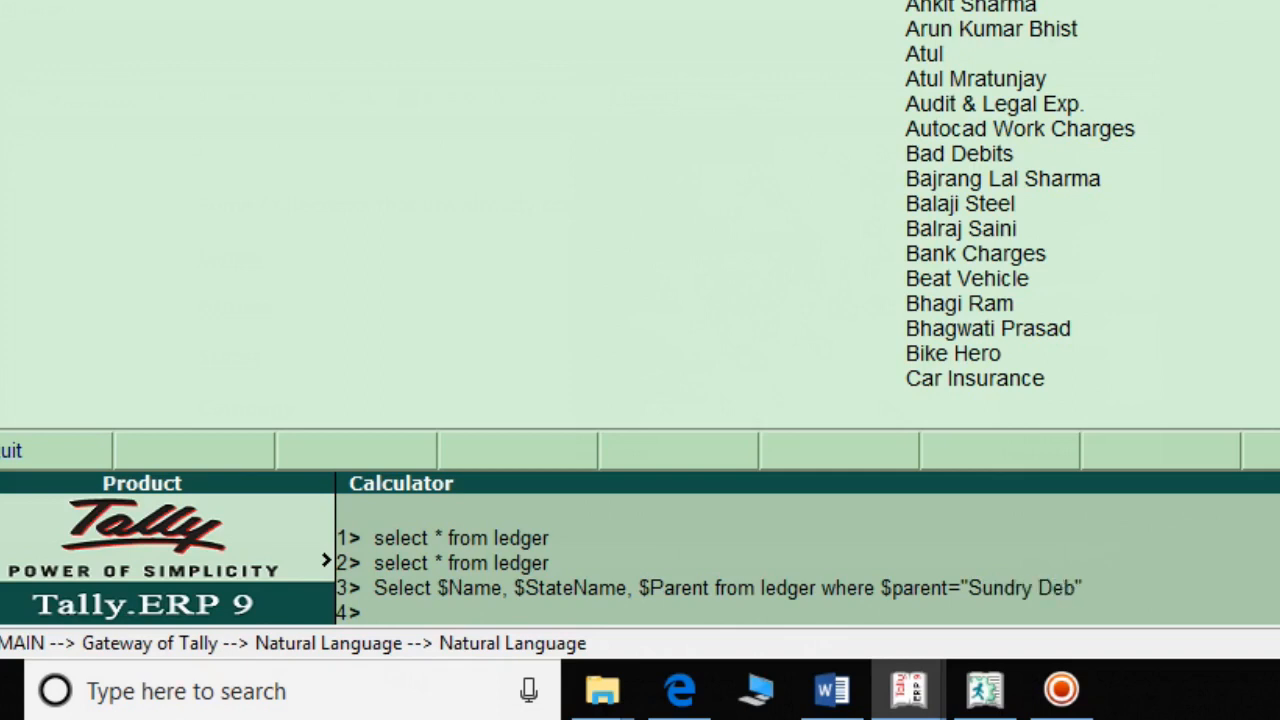
type("tors")
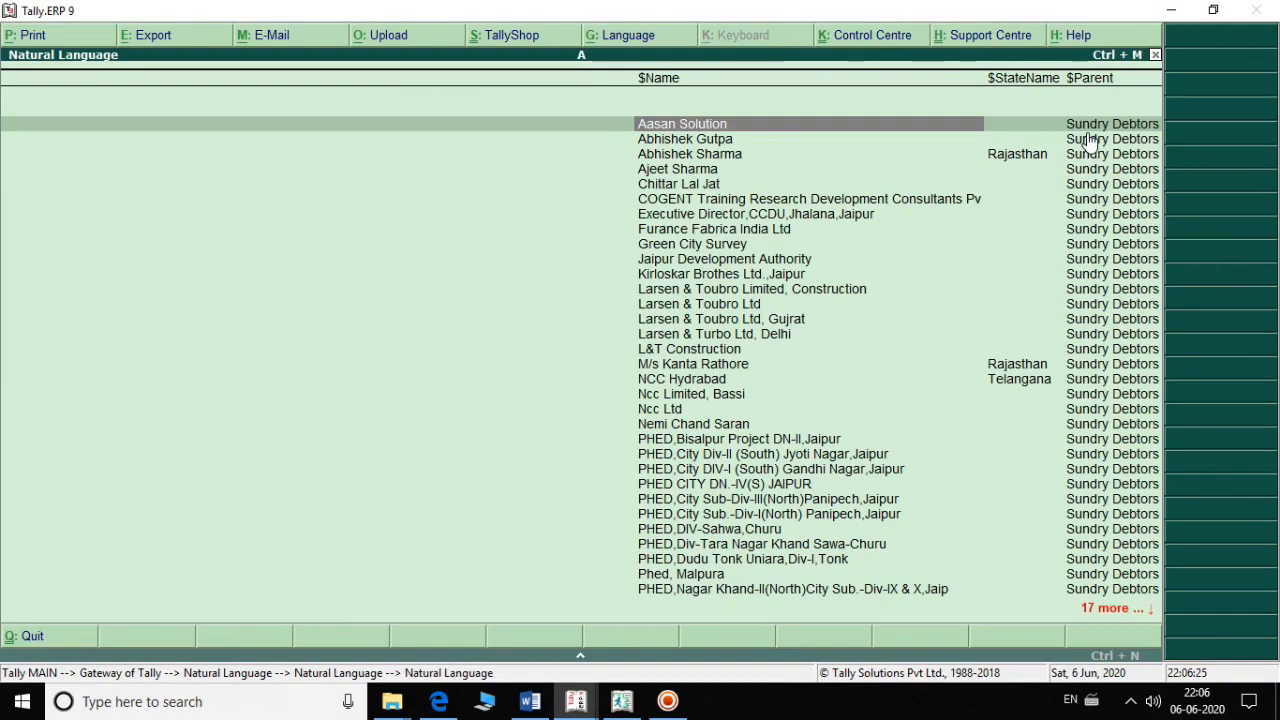
Step: Review the filtered Sundry Debtors ledgers through to the last entry and reopen the calculator to compare the queries
key("Down")
key("Down")
key("Down")
key("Down")
key("Down")
key("Down")
key("Down")
key("Down")
key("Down")
key("Down")
key("Down")
key("Down")
key("Down")
key("Down")
key("Down")
key("Down")
key("Down")
key("Down")
key("Down")
key("Down")
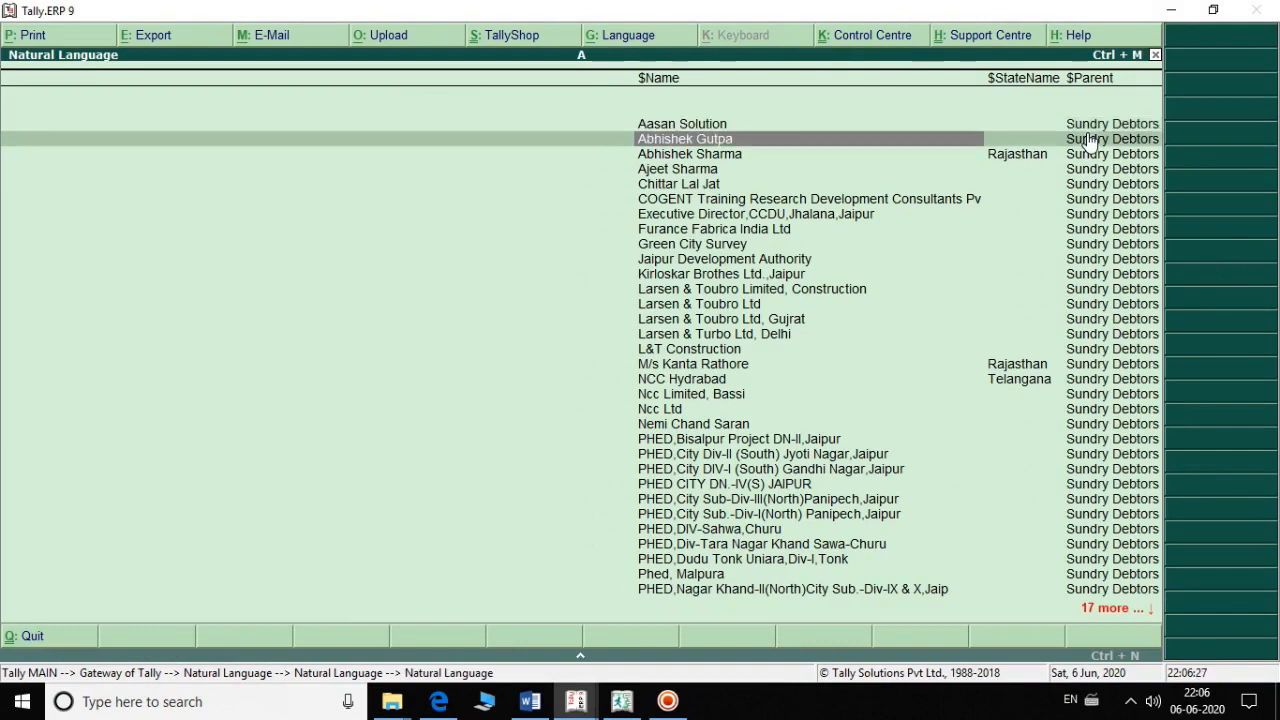
key("Down")
key("Down")
key("Down")
key("Down")
key("Down")
key("Down")
key("Down")
key("Down")
key("Down")
key("Down")
key("Down")
key("Down")
key("Down")
key("Down")
key("Down")
key("Down")
key("Down")
key("Down")
key("Down")
key("Down")
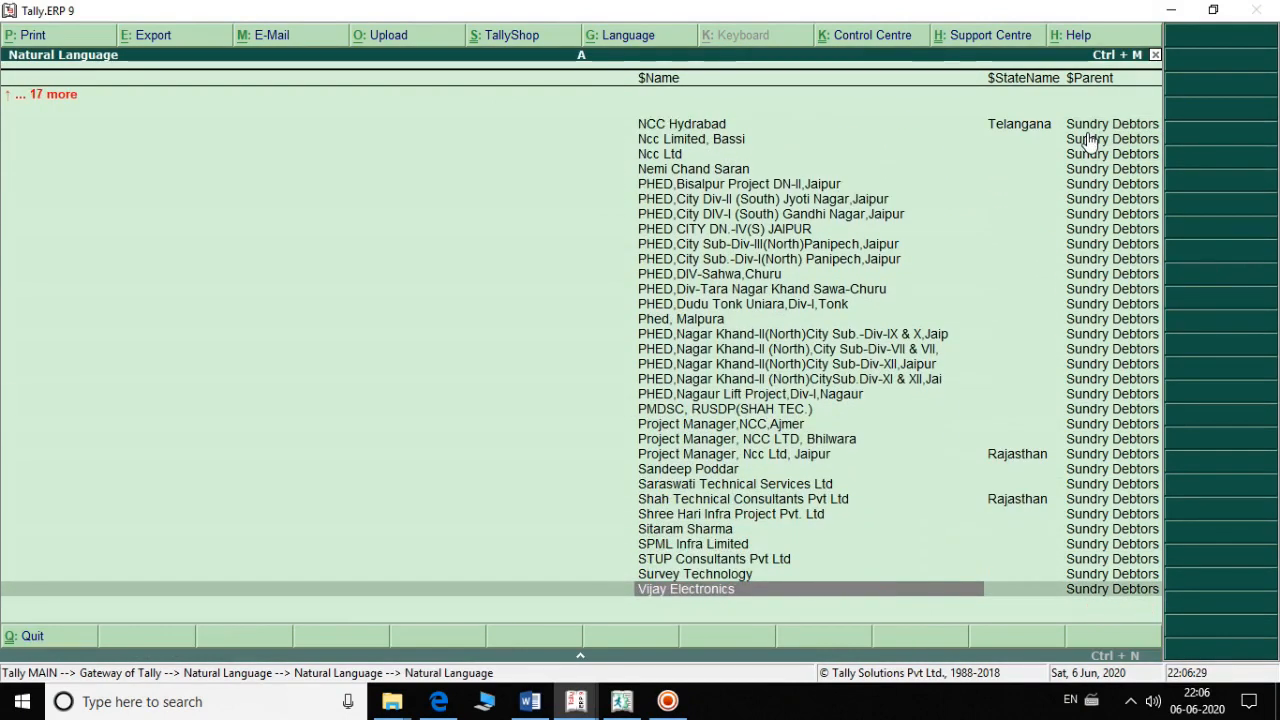
key("ctrl+n")
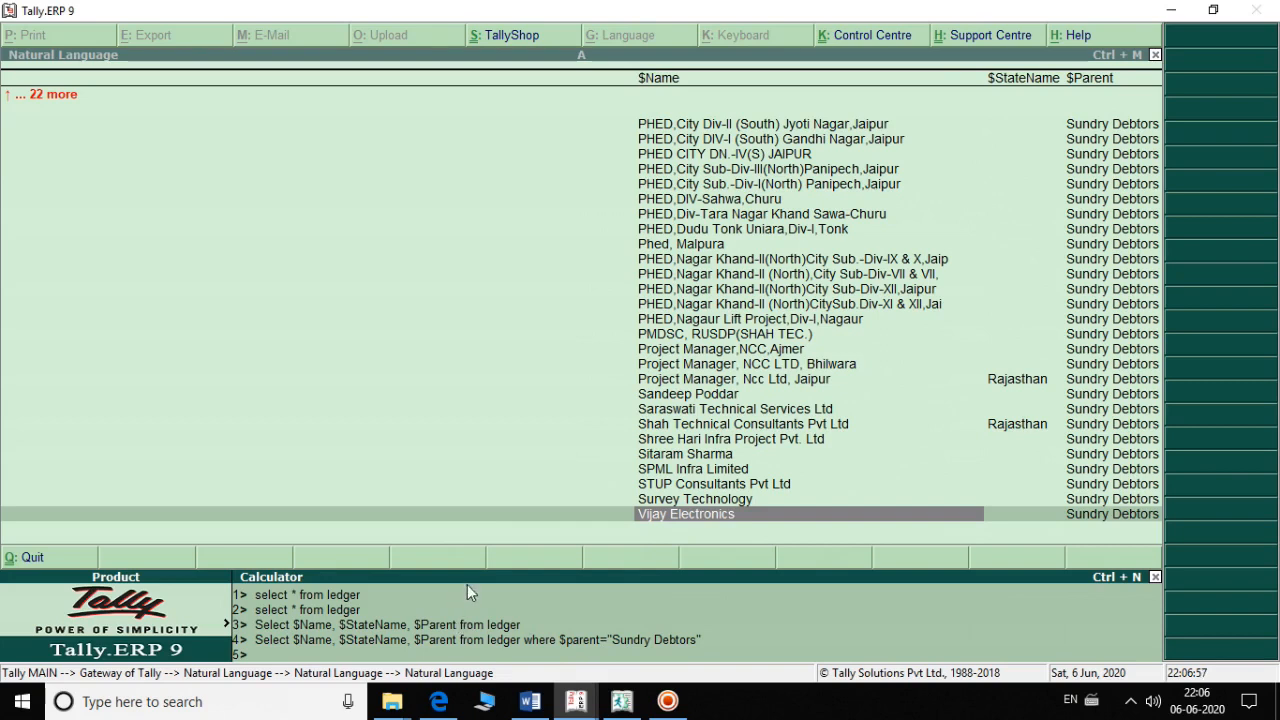
Step: Switch to the Word document and point out the other existing collections from Groups to StockItem by selecting their names
left_click(531, 704)
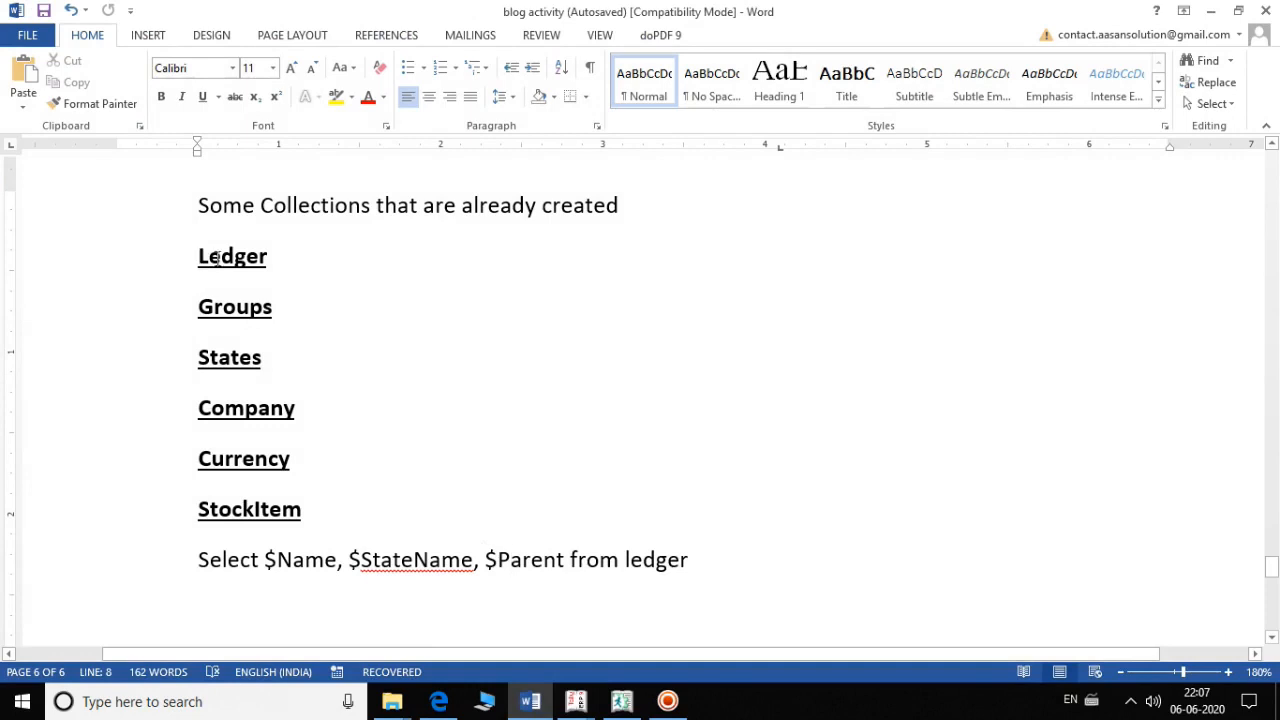
left_click_drag(197, 302, 292, 495)
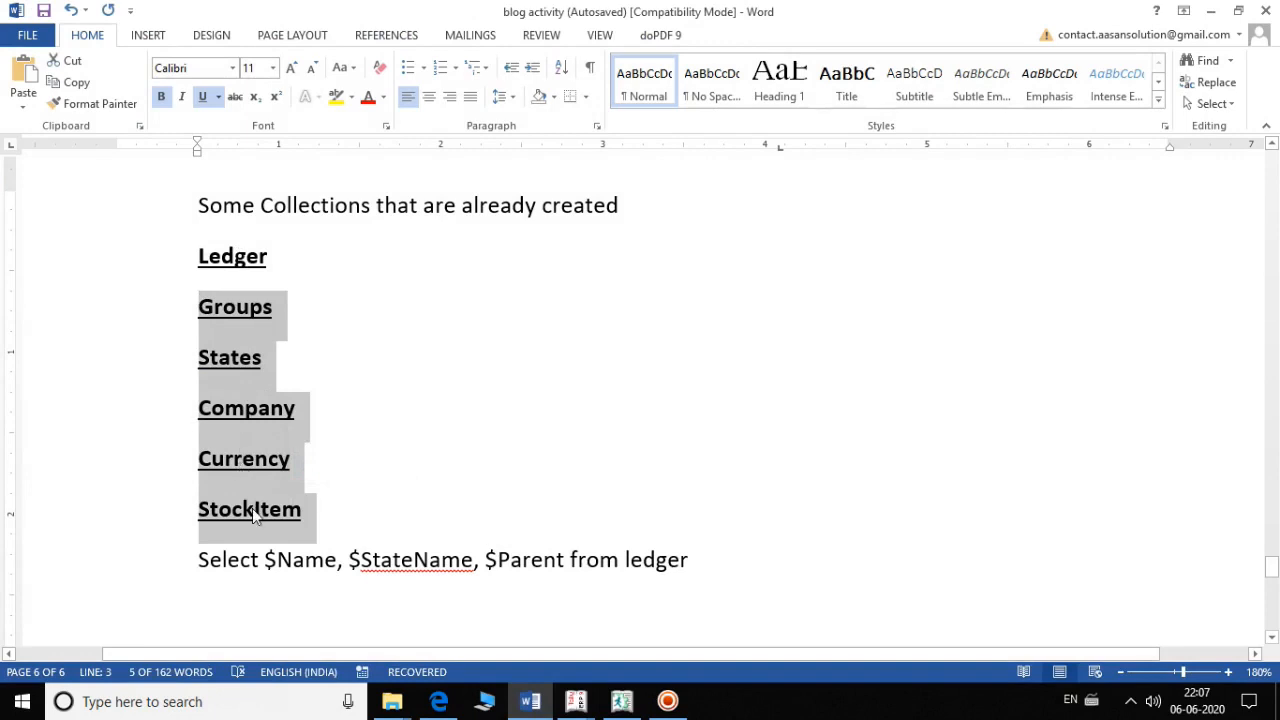
left_click(301, 315)
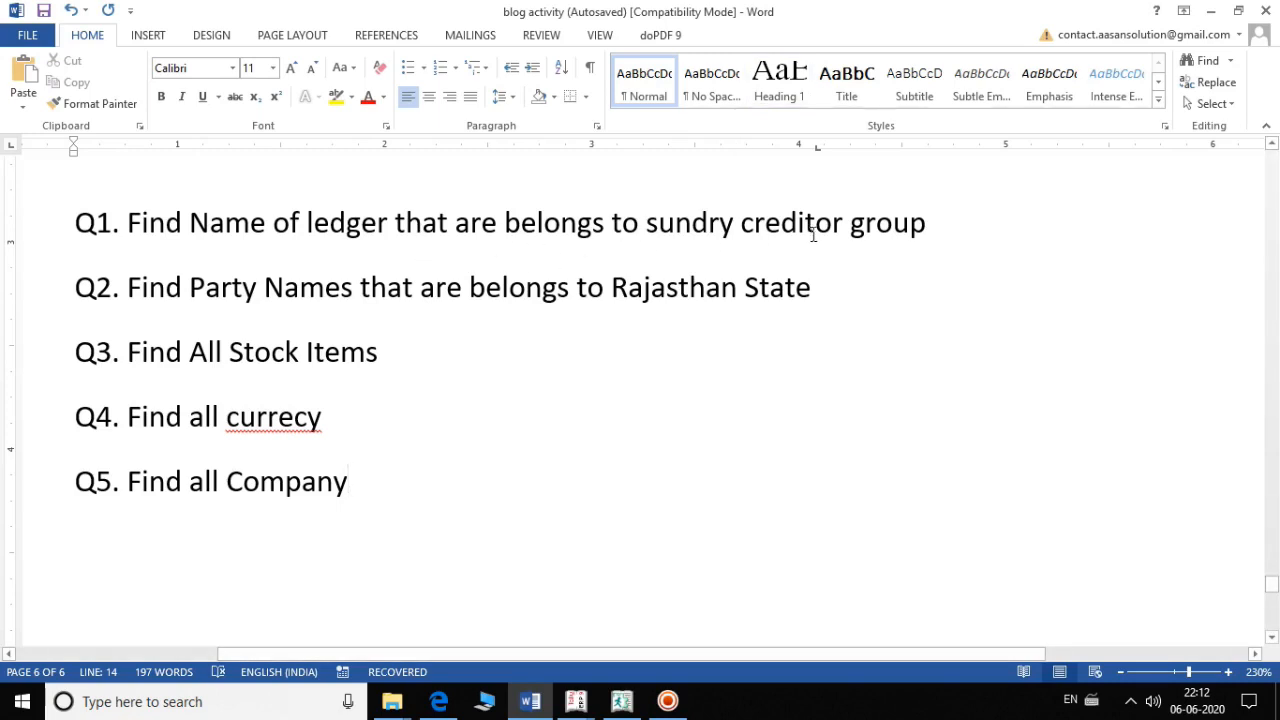
Step: Review practice questions Q1 to Q4, highlighting the ledger name, sundry creditor, party name and stock item wording
left_click(192, 222)
left_click_drag(192, 222, 392, 224)
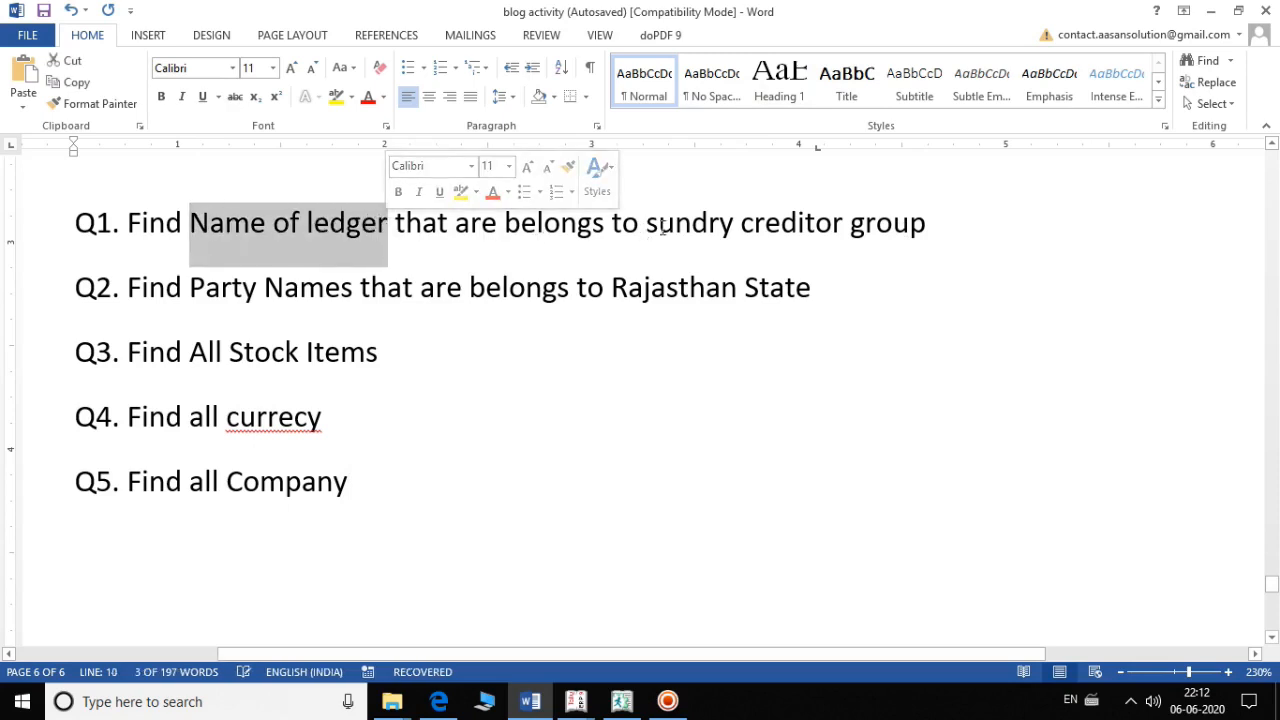
left_click_drag(648, 222, 805, 222)
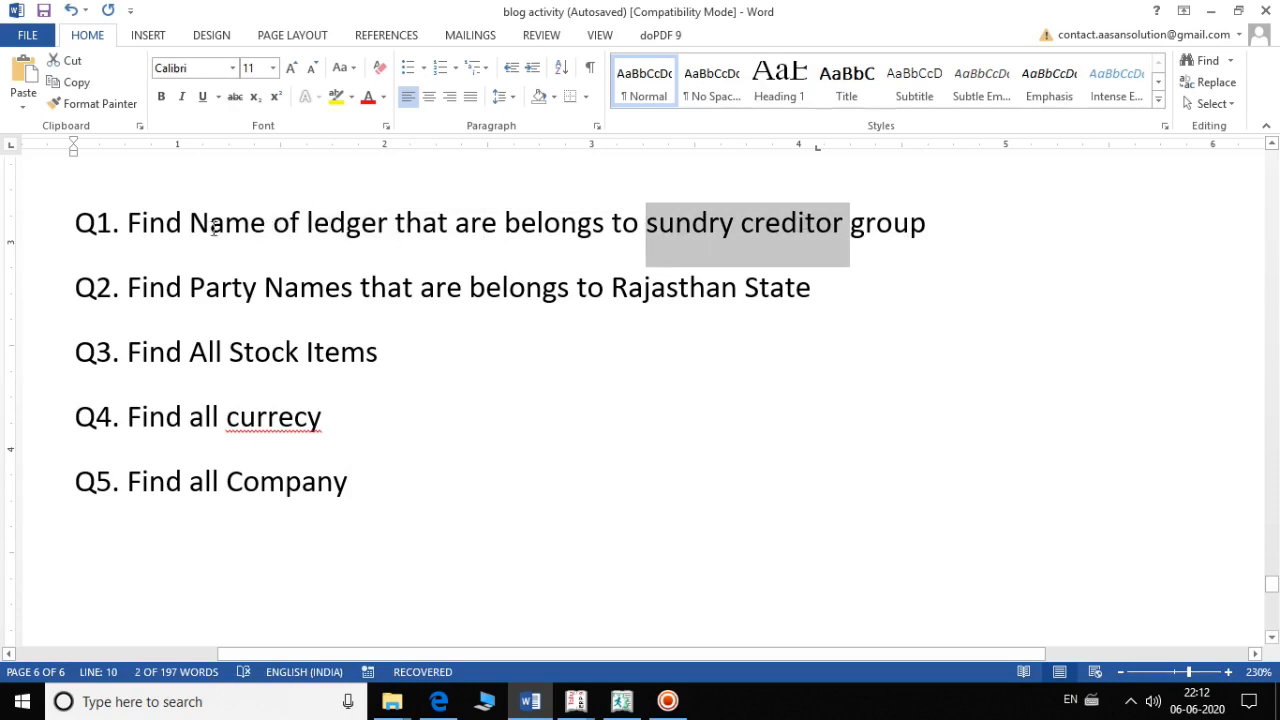
left_click(143, 224)
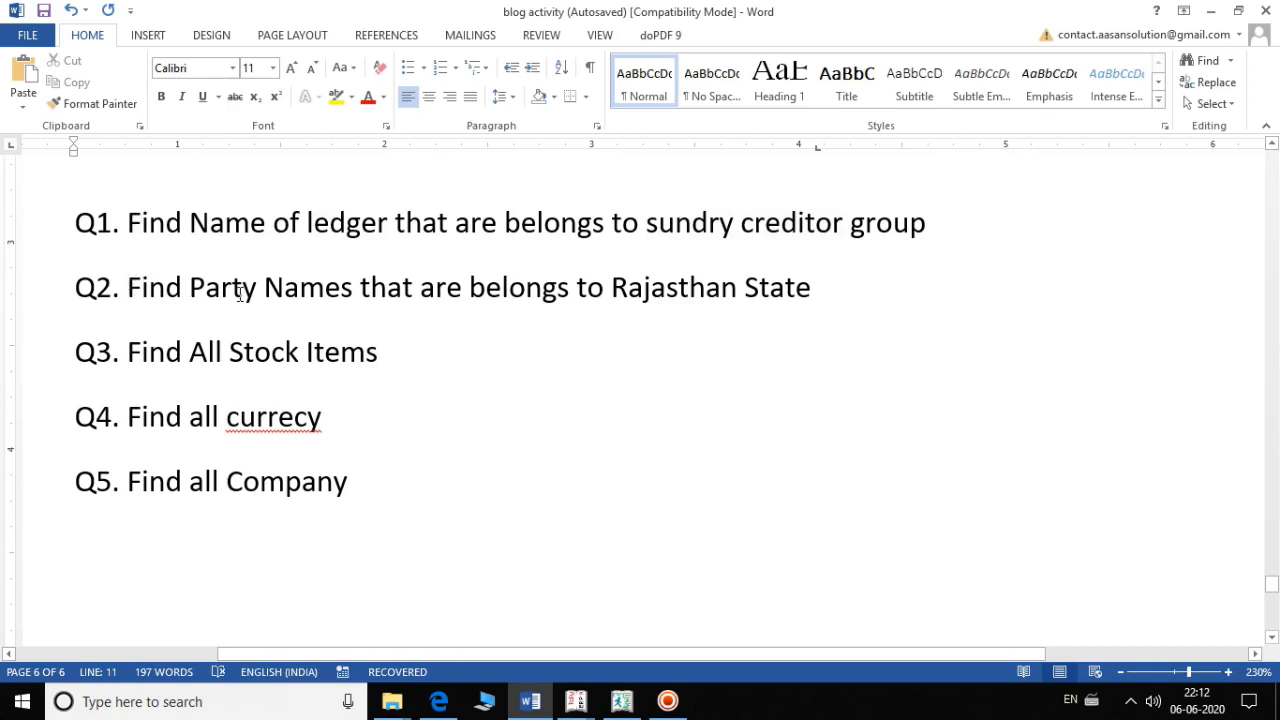
left_click_drag(189, 290, 340, 285)
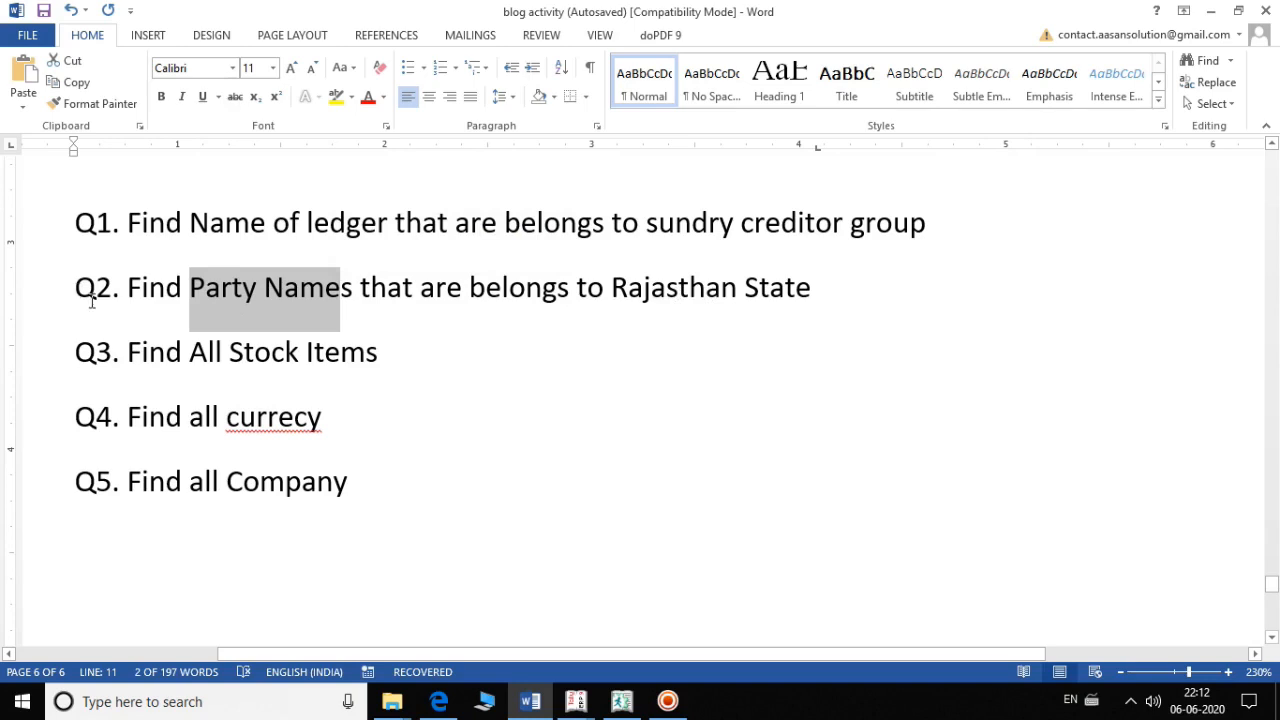
left_click(128, 352)
left_click_drag(128, 352, 330, 355)
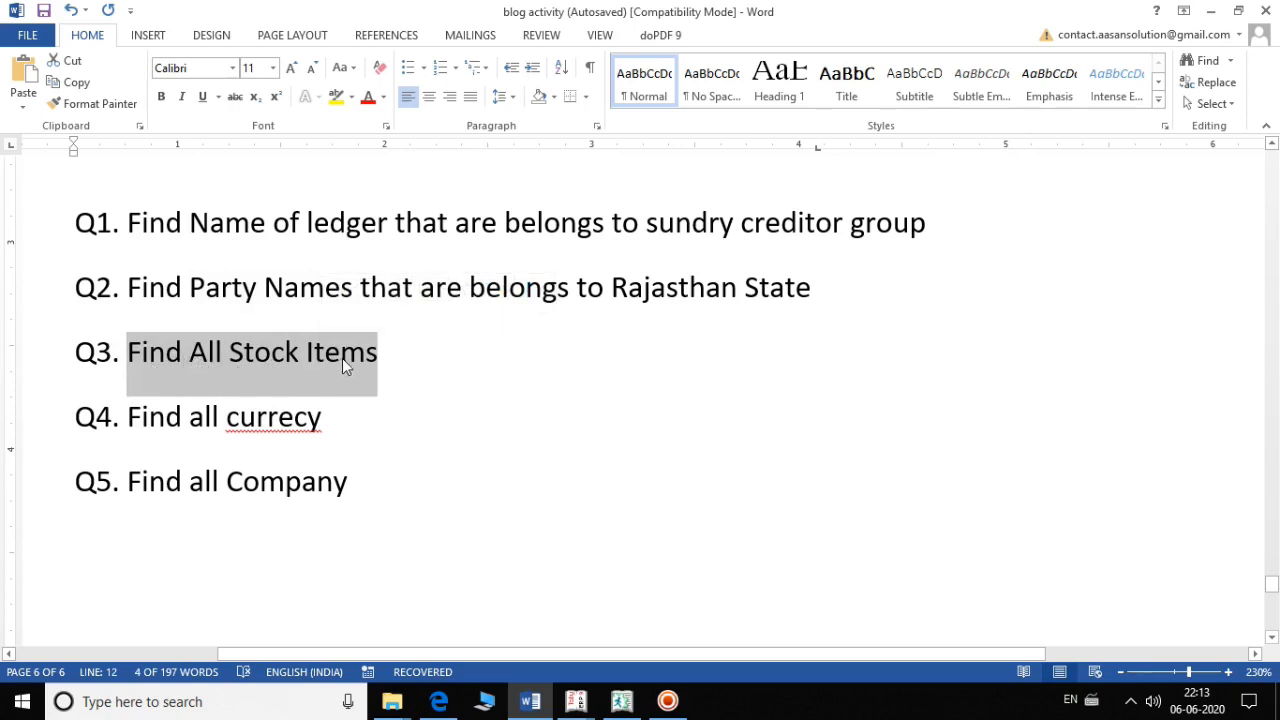
left_click(141, 417)
left_click(327, 419)
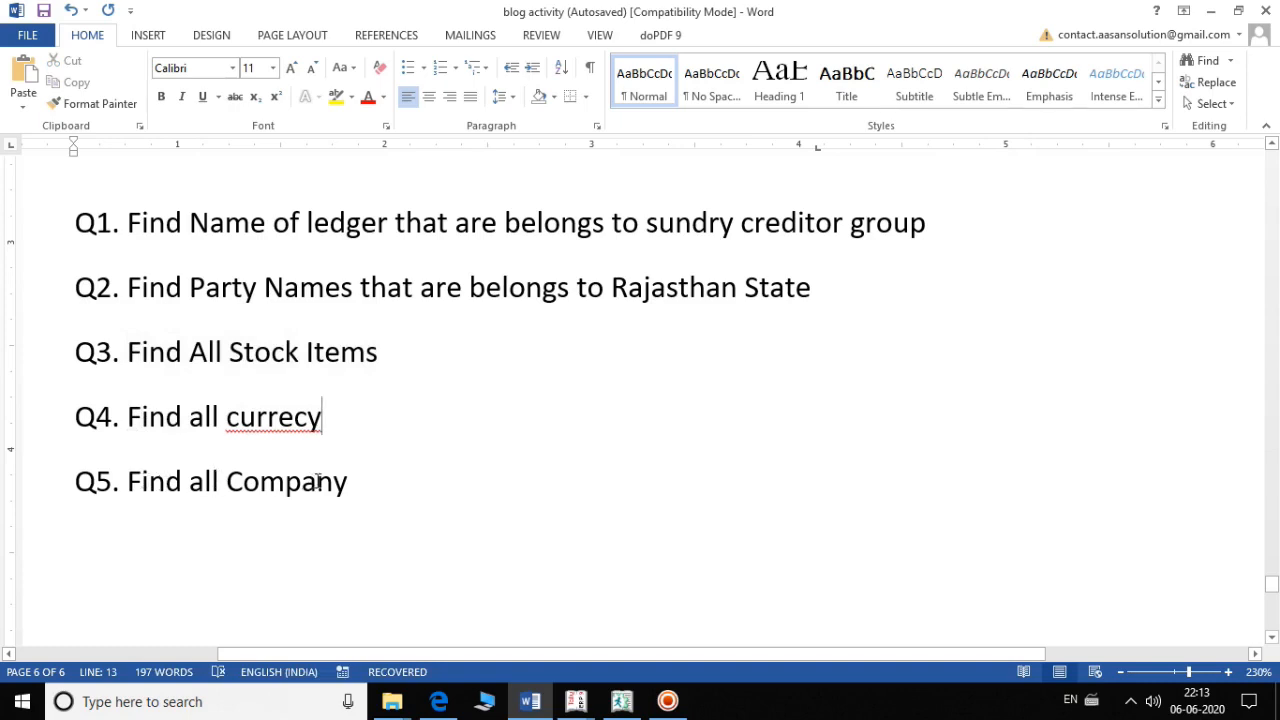
Step: Add the word "name" to the end of question Q5, "Find all Company"
left_click(373, 488)
type("name")
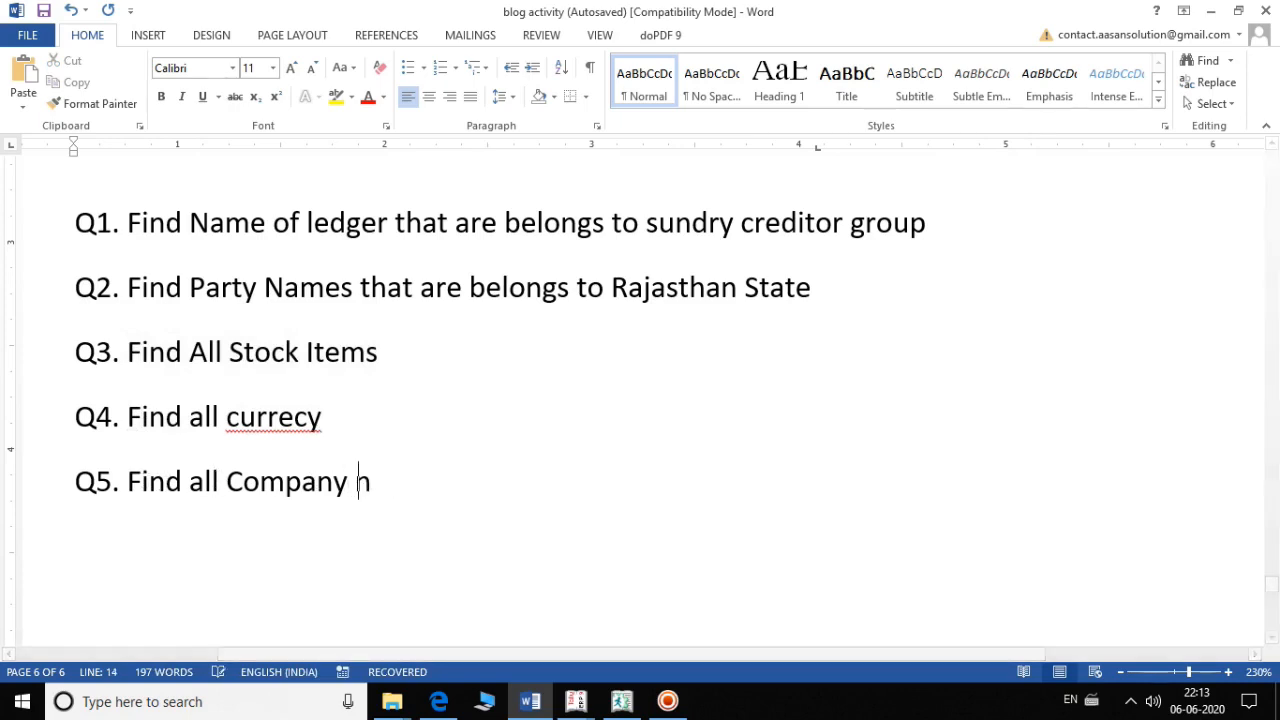